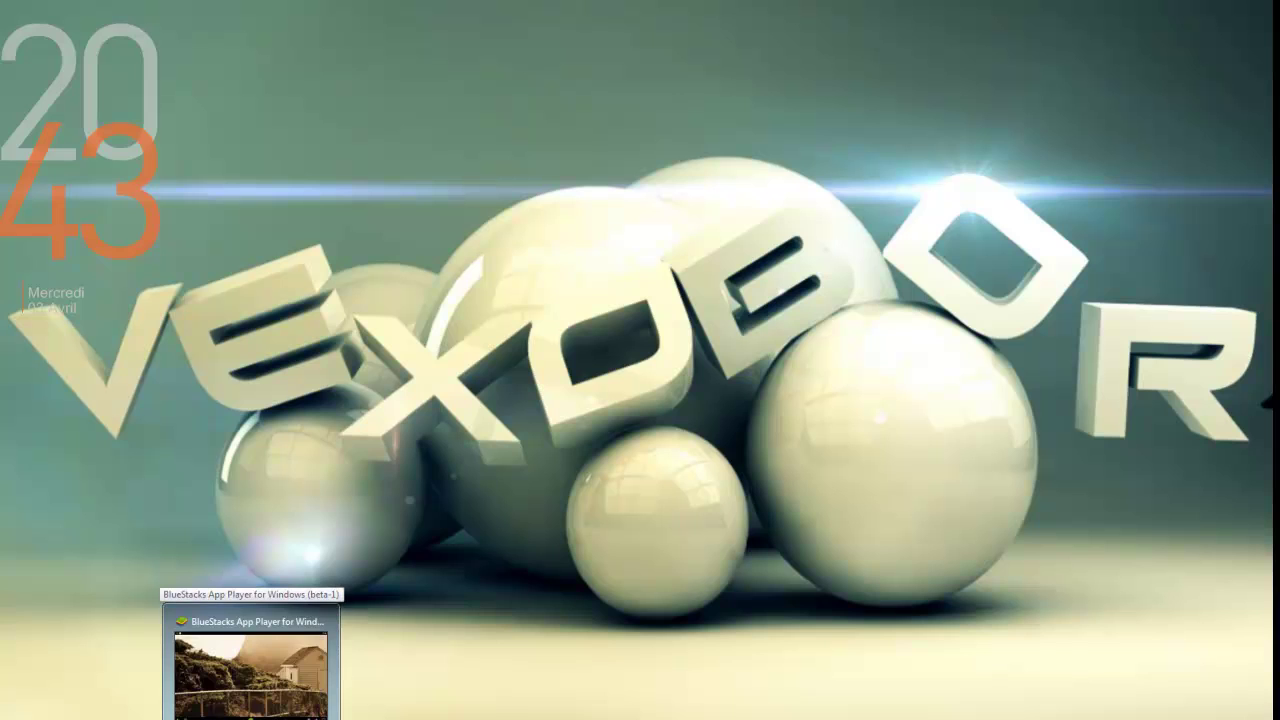
Step: Bring up BlueStacks and view the picture in the Gallery's WhatsApp Images album
left_click(371, 628)
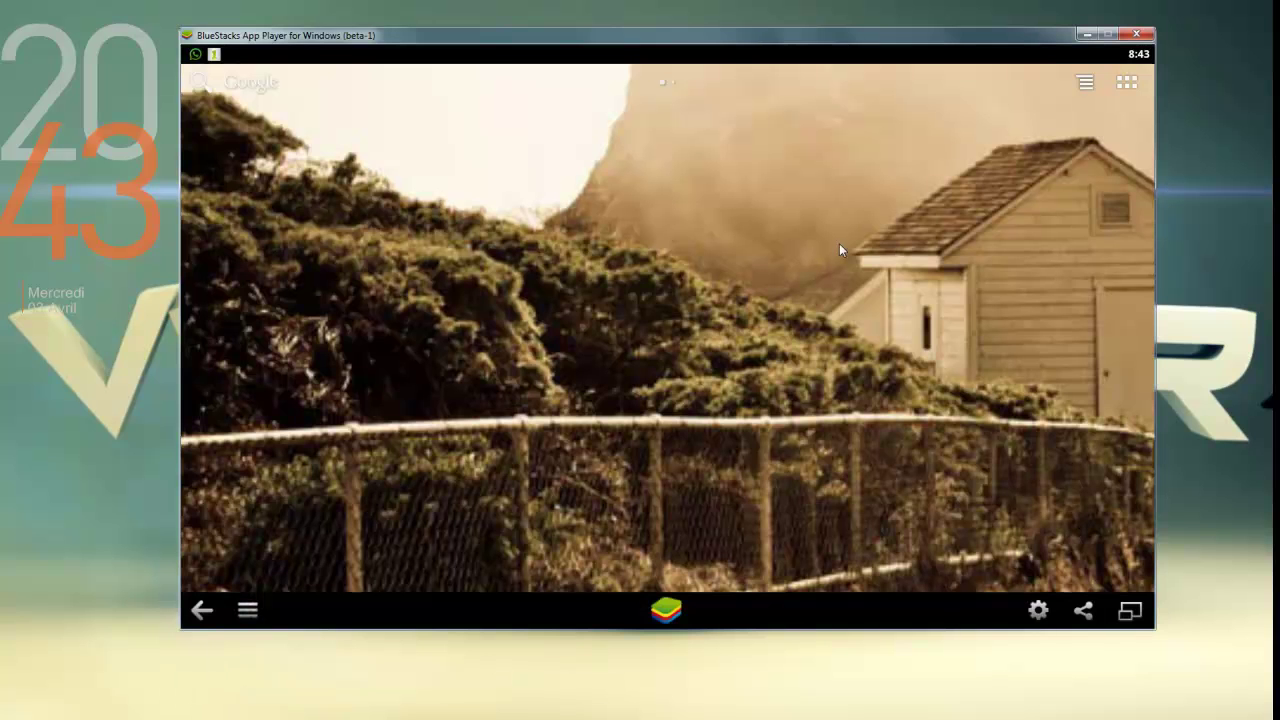
left_click(1124, 86)
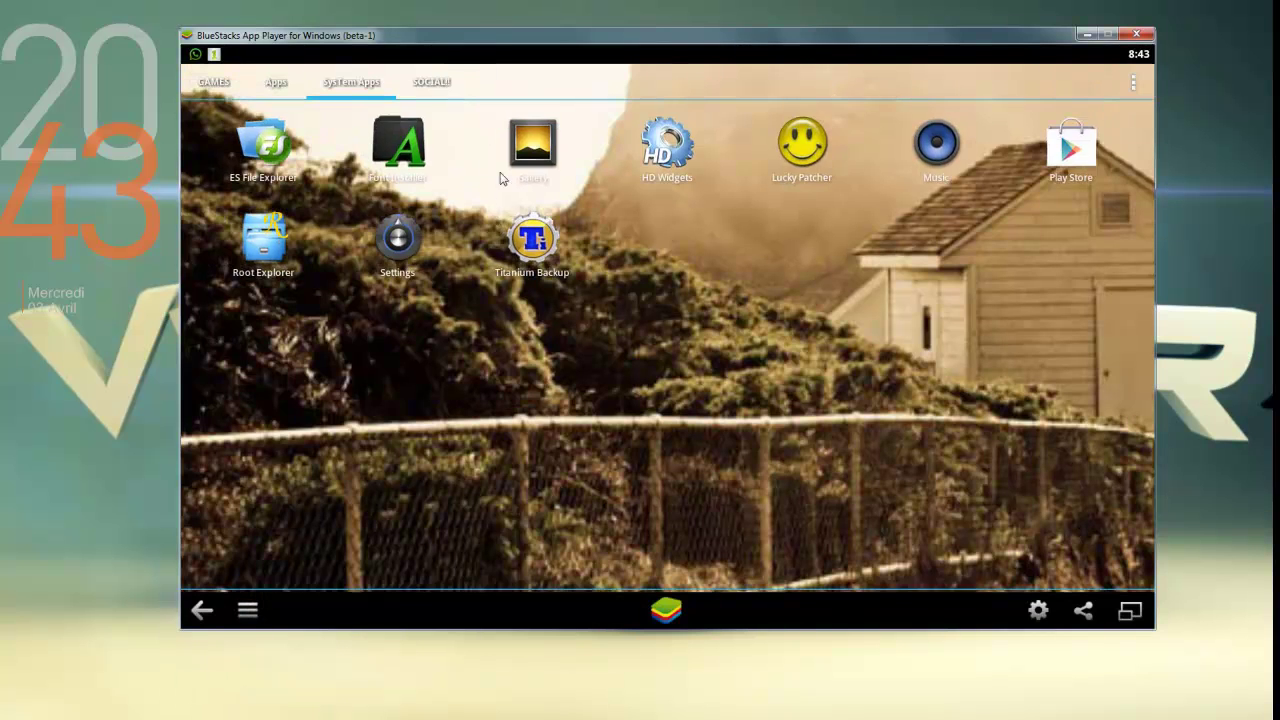
left_click(533, 145)
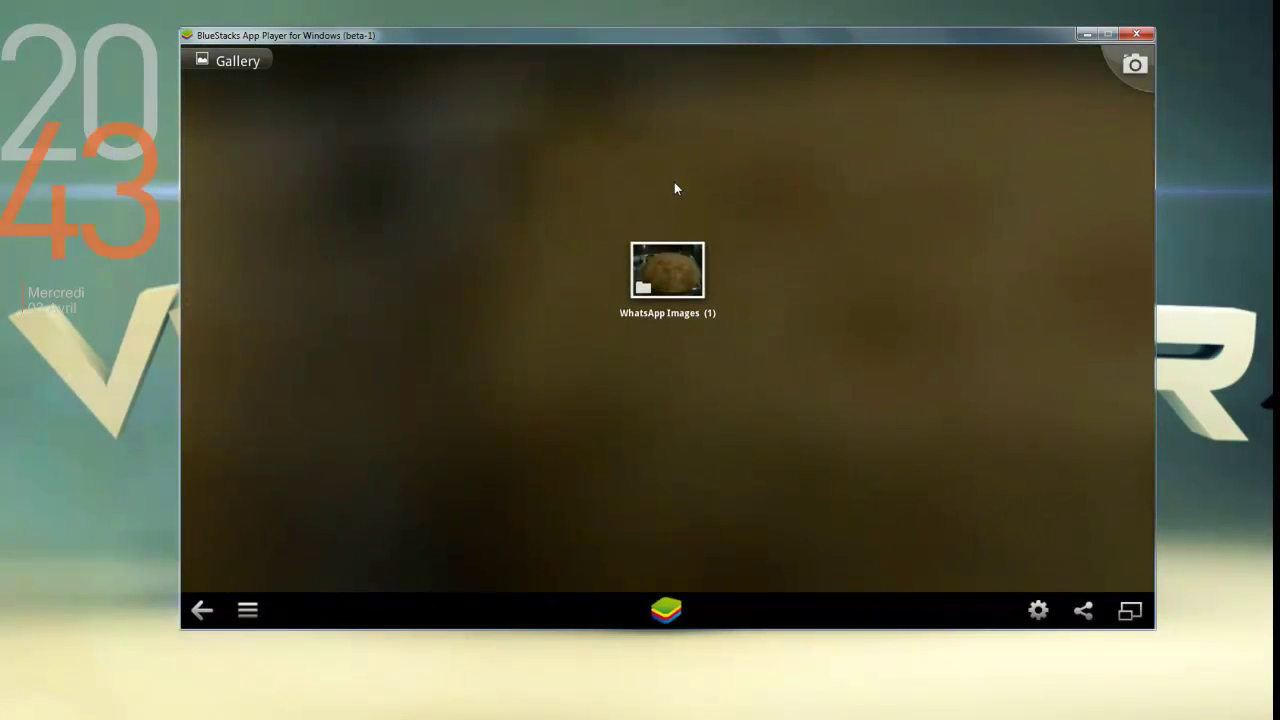
left_click(676, 278)
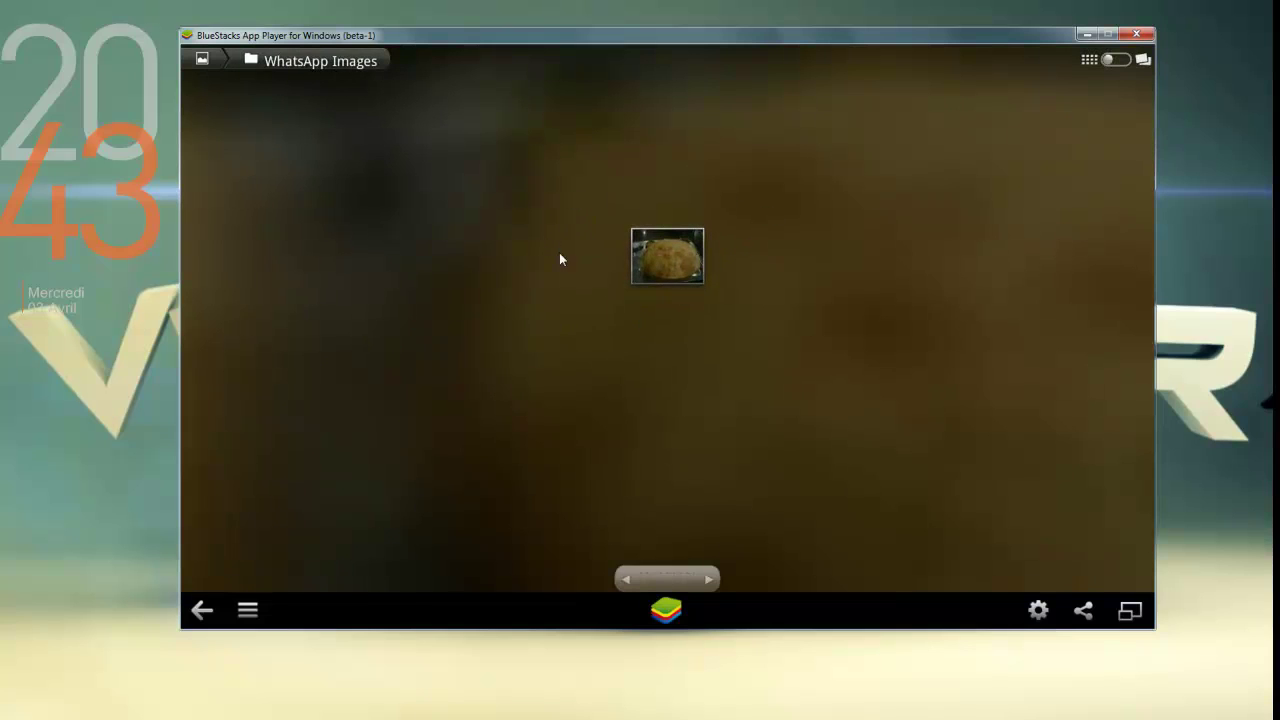
left_click(648, 248)
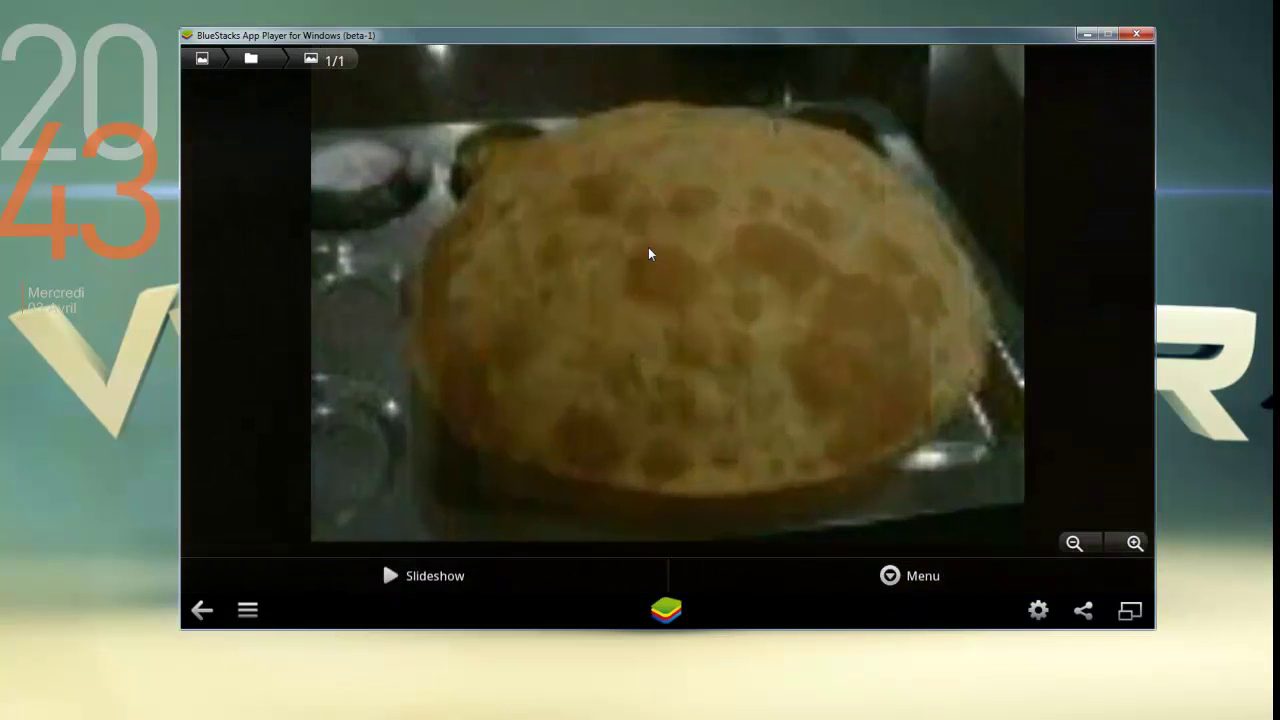
Step: Leave the Gallery and return to the list of system apps
left_click(202, 612)
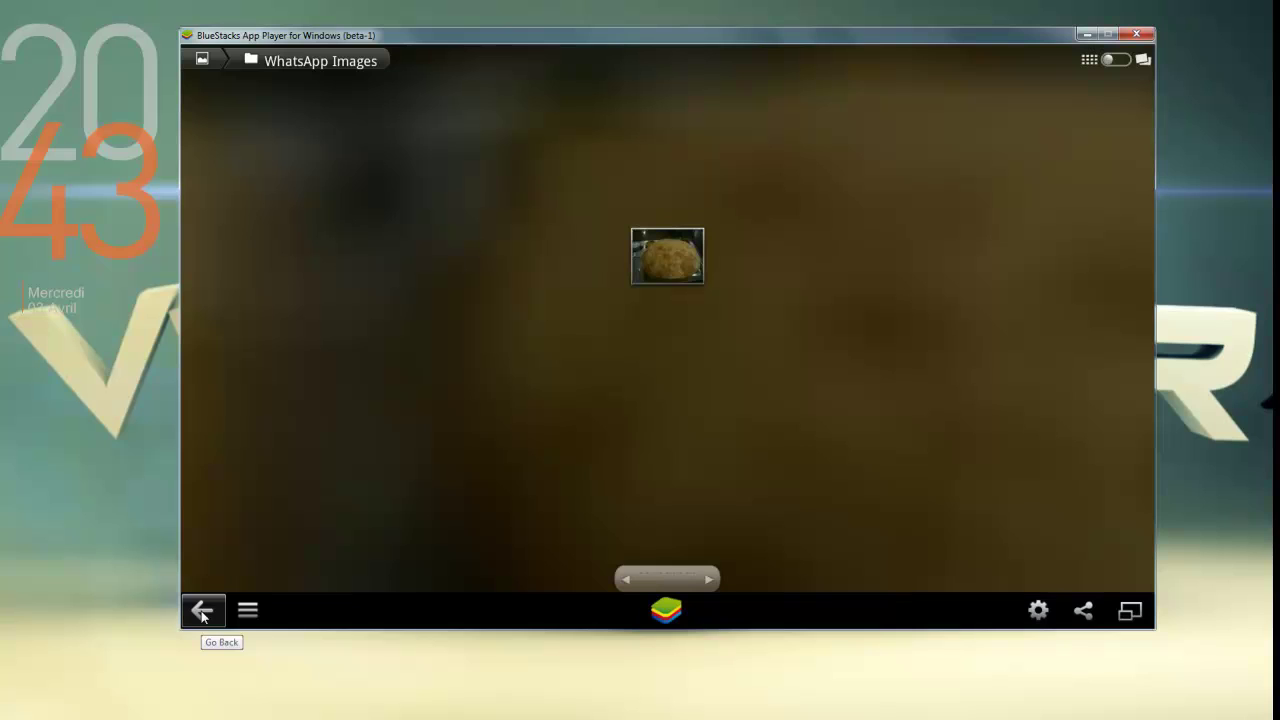
left_click(202, 612)
left_click(202, 612)
left_click(1127, 82)
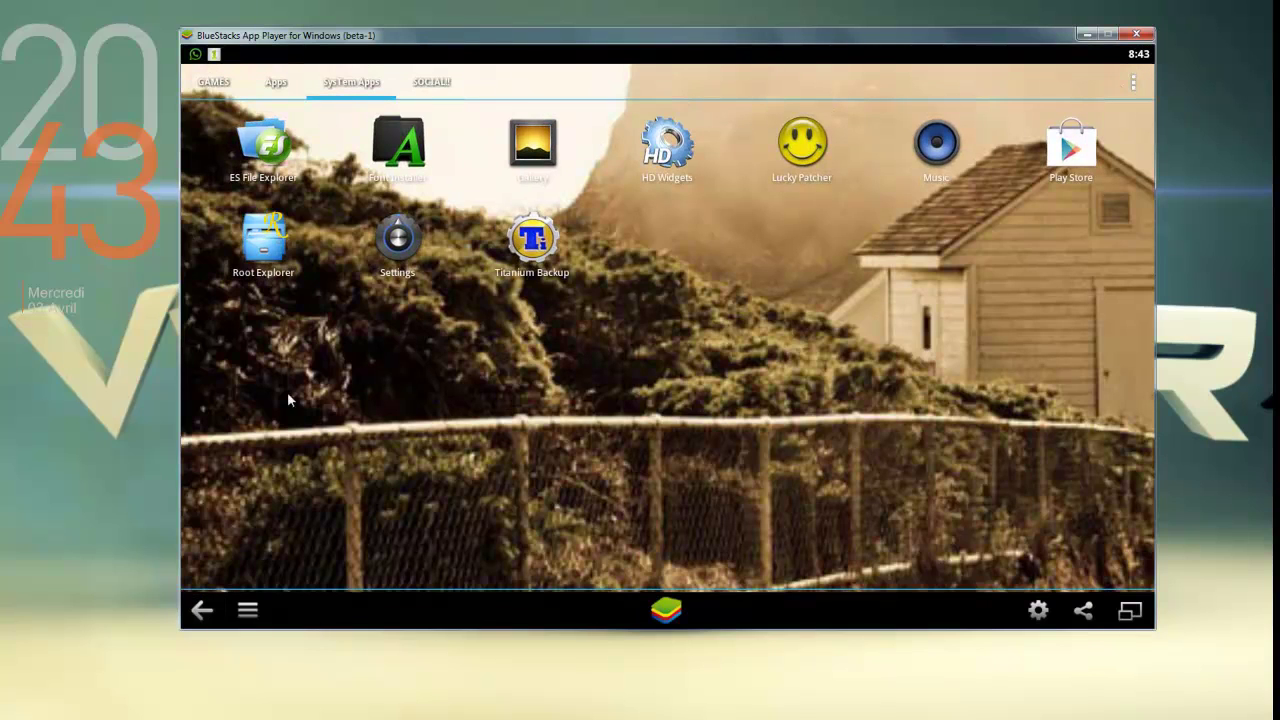
Step: Examine the Windows picture files in C:\Users\SONY\My Pictures, then close the folder window
key("super")
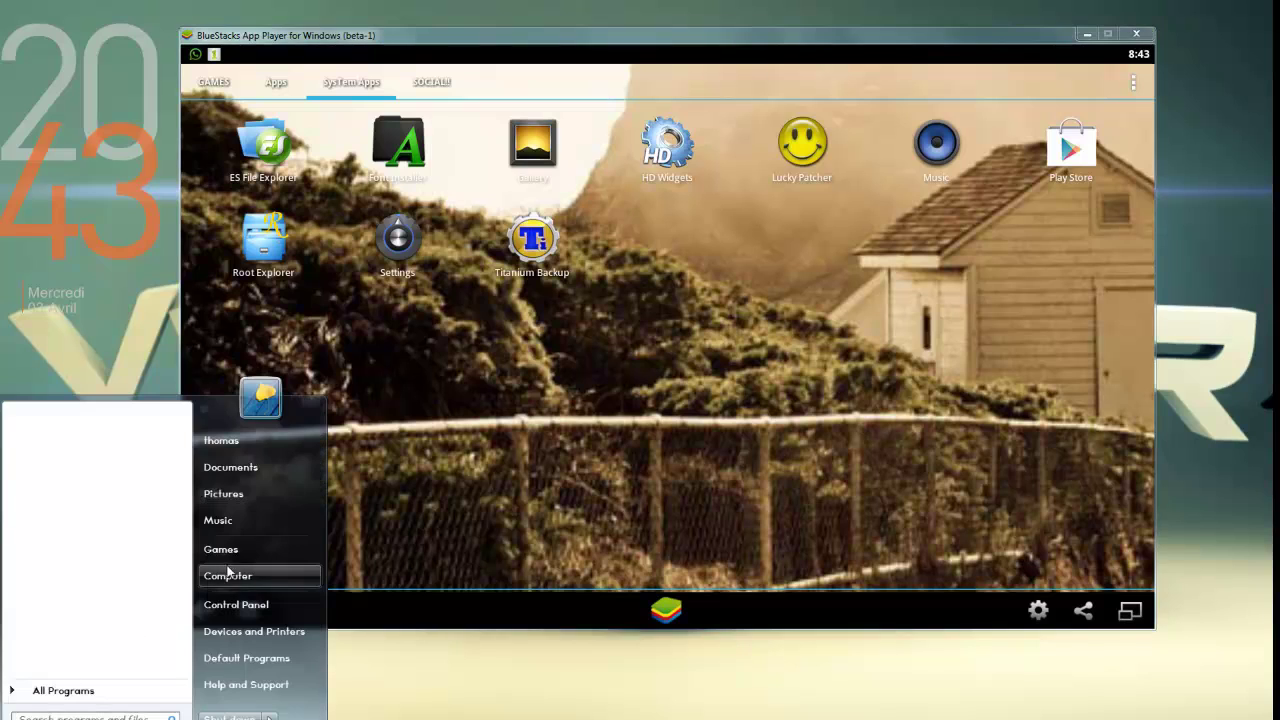
left_click(226, 572)
double_click(555, 297)
left_click(1120, 131)
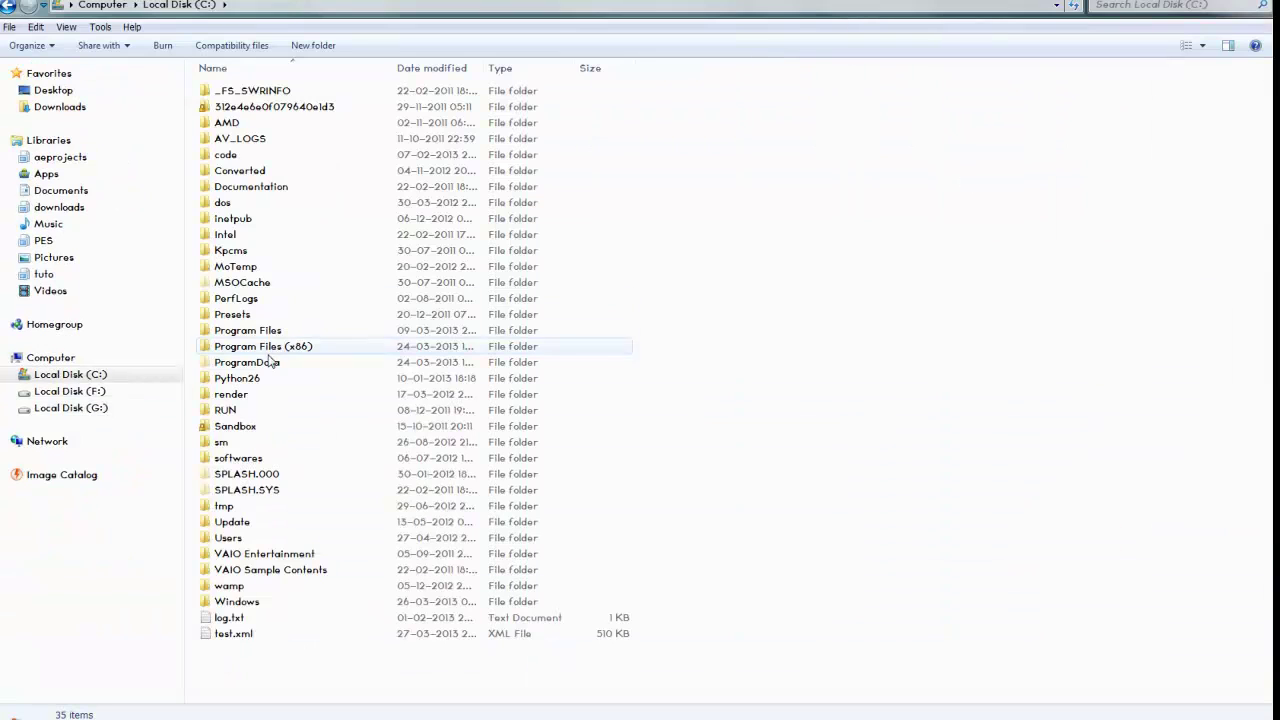
double_click(251, 538)
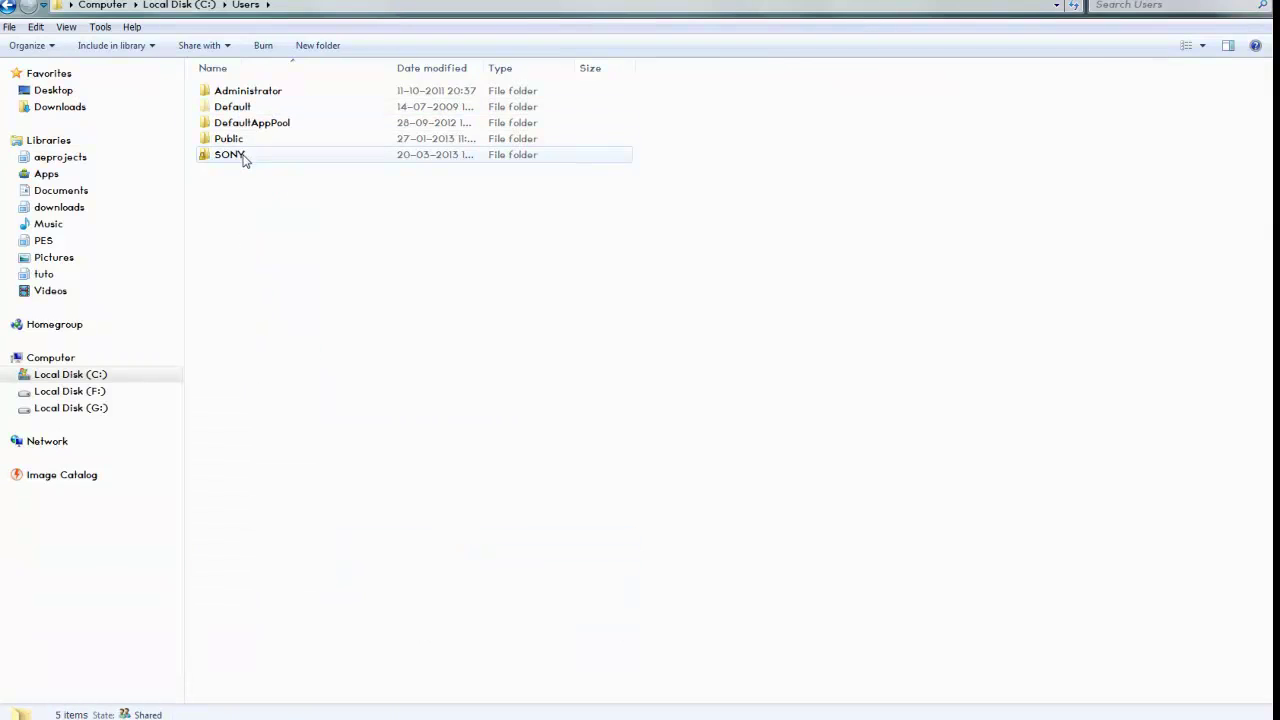
left_click(244, 158)
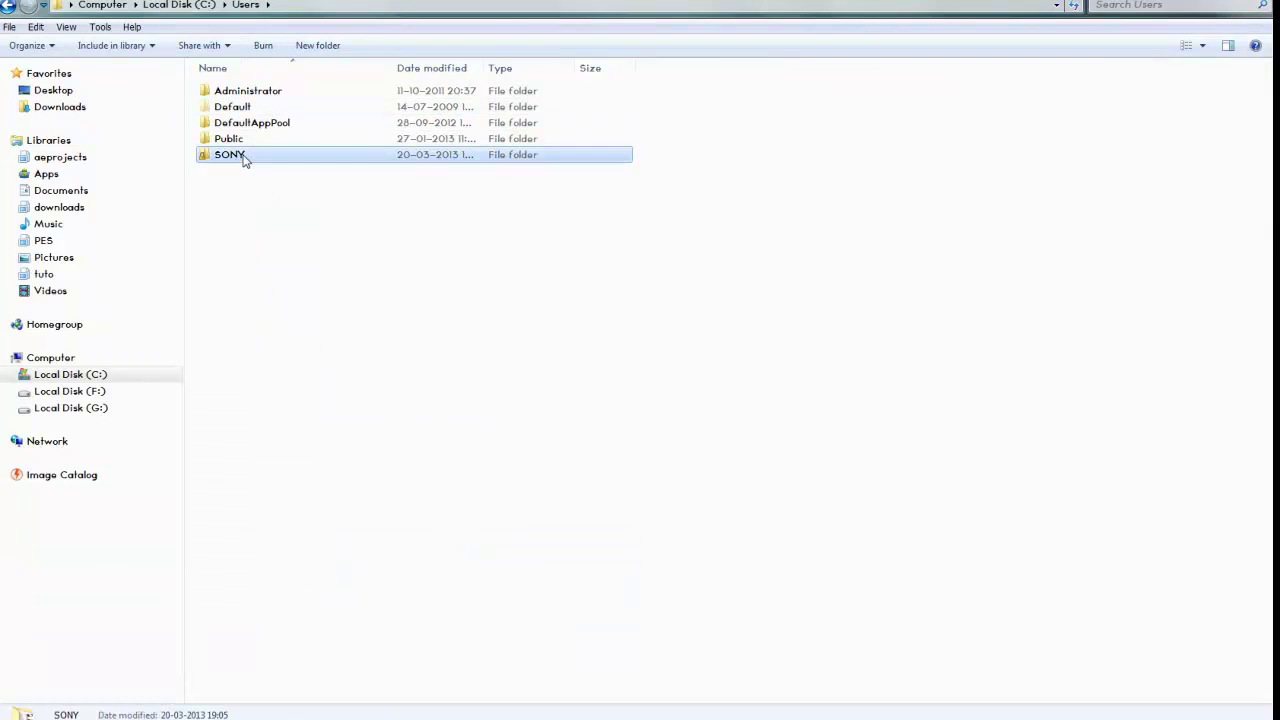
double_click(263, 157)
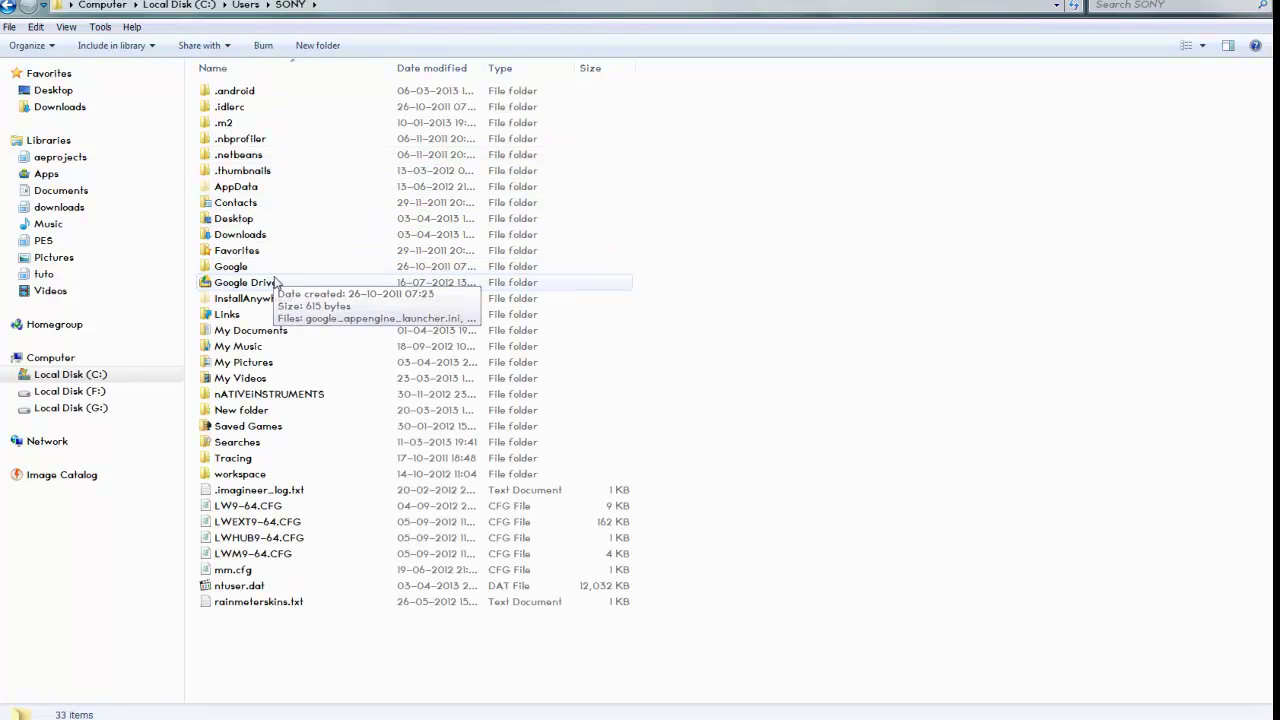
double_click(288, 365)
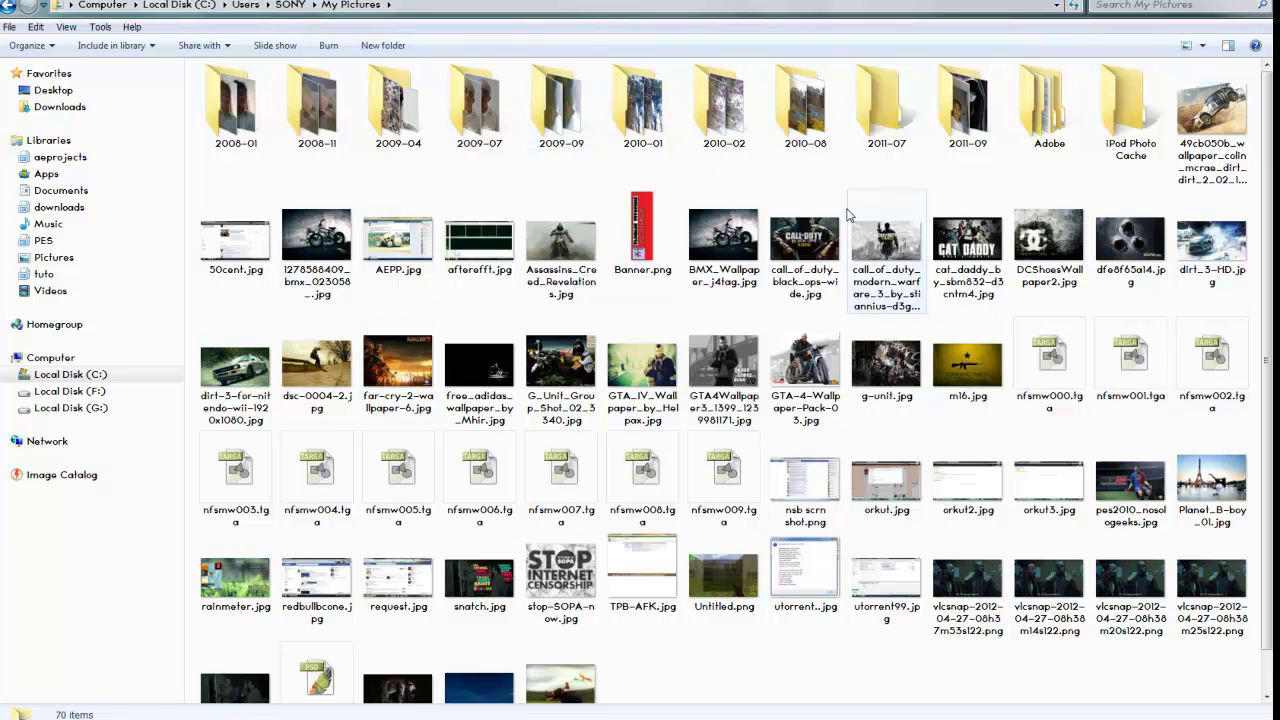
left_click(1243, 4)
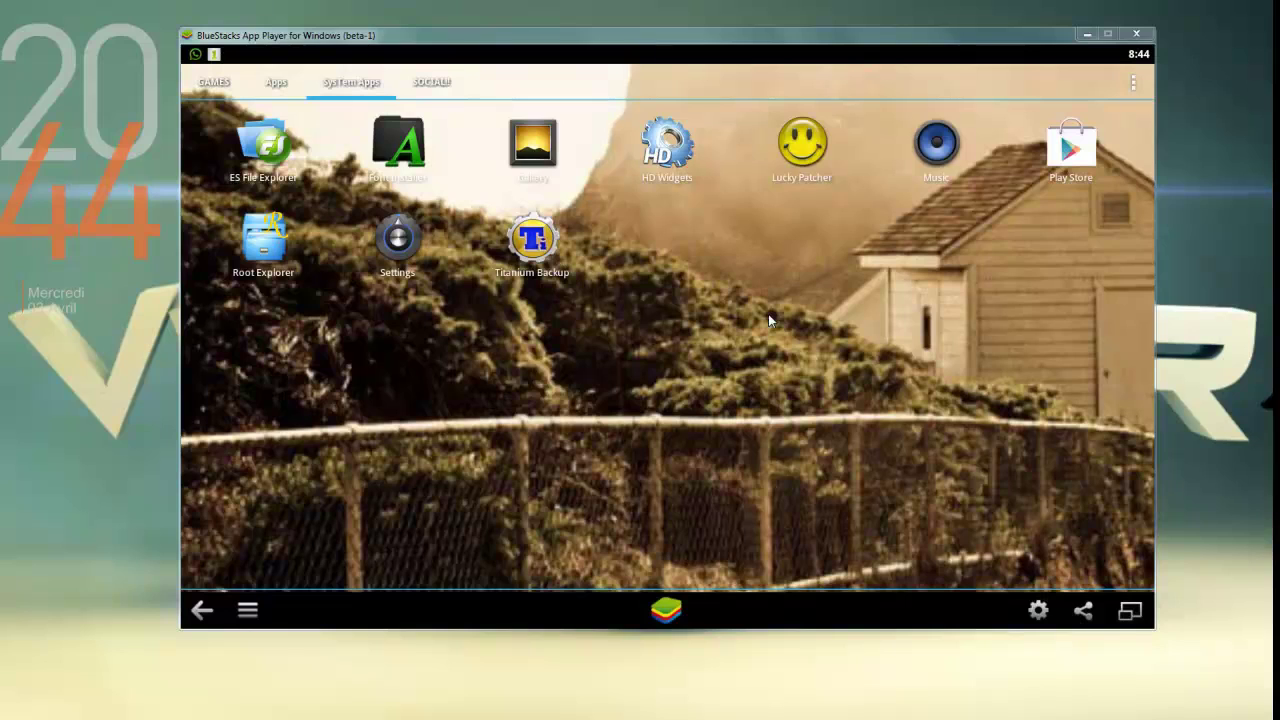
Step: Switch BlueStacks to full screen and open the folder /sdcard/bstfolder/Pictures in ES File Explorer
left_click(1128, 614)
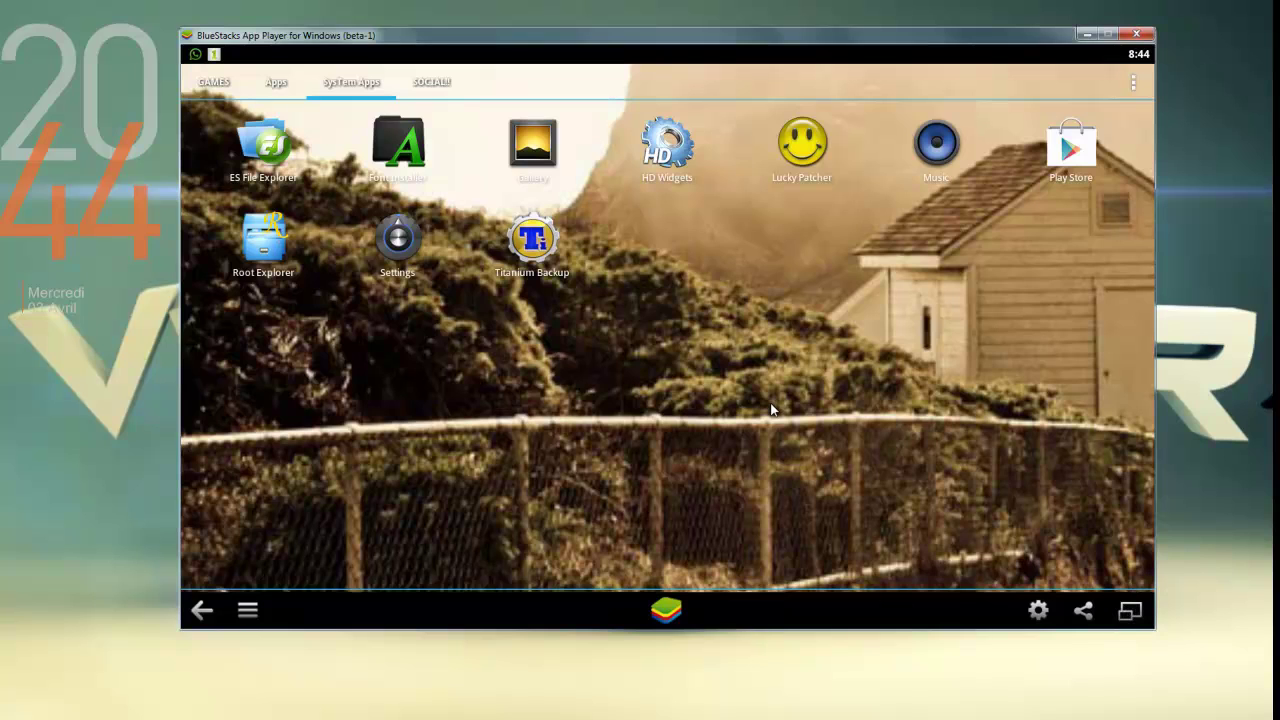
left_click(1128, 611)
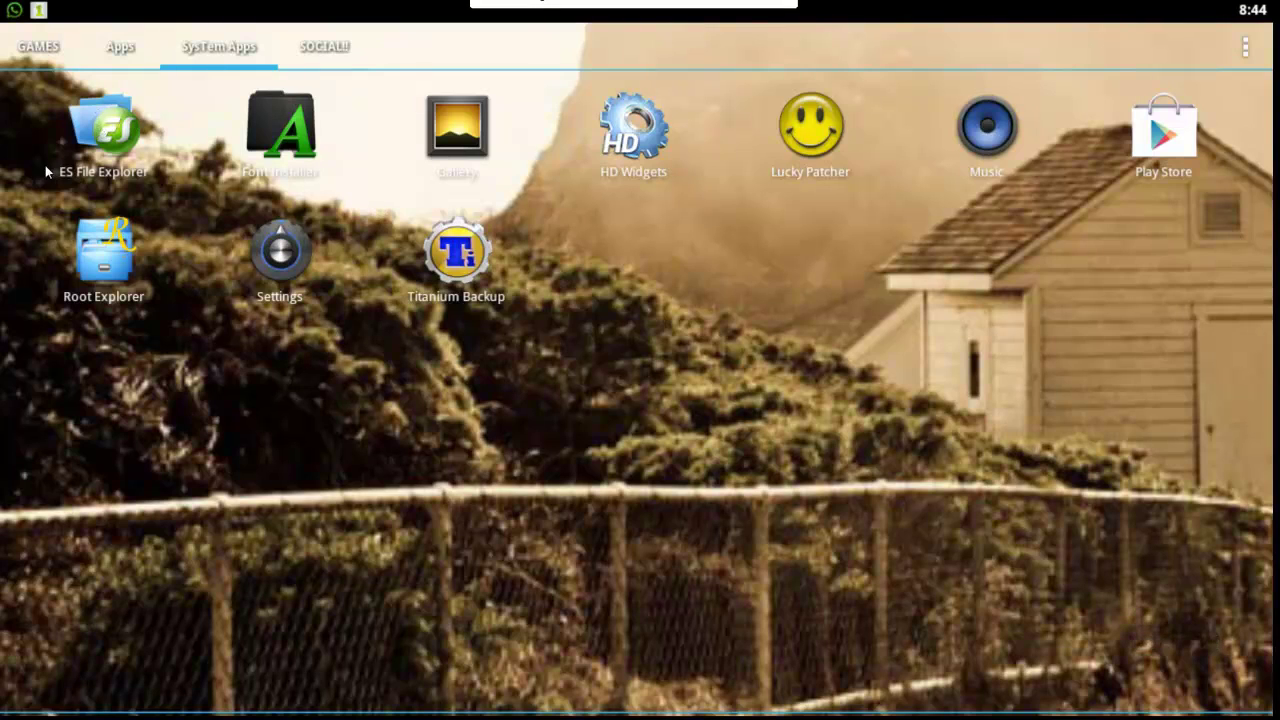
left_click(97, 126)
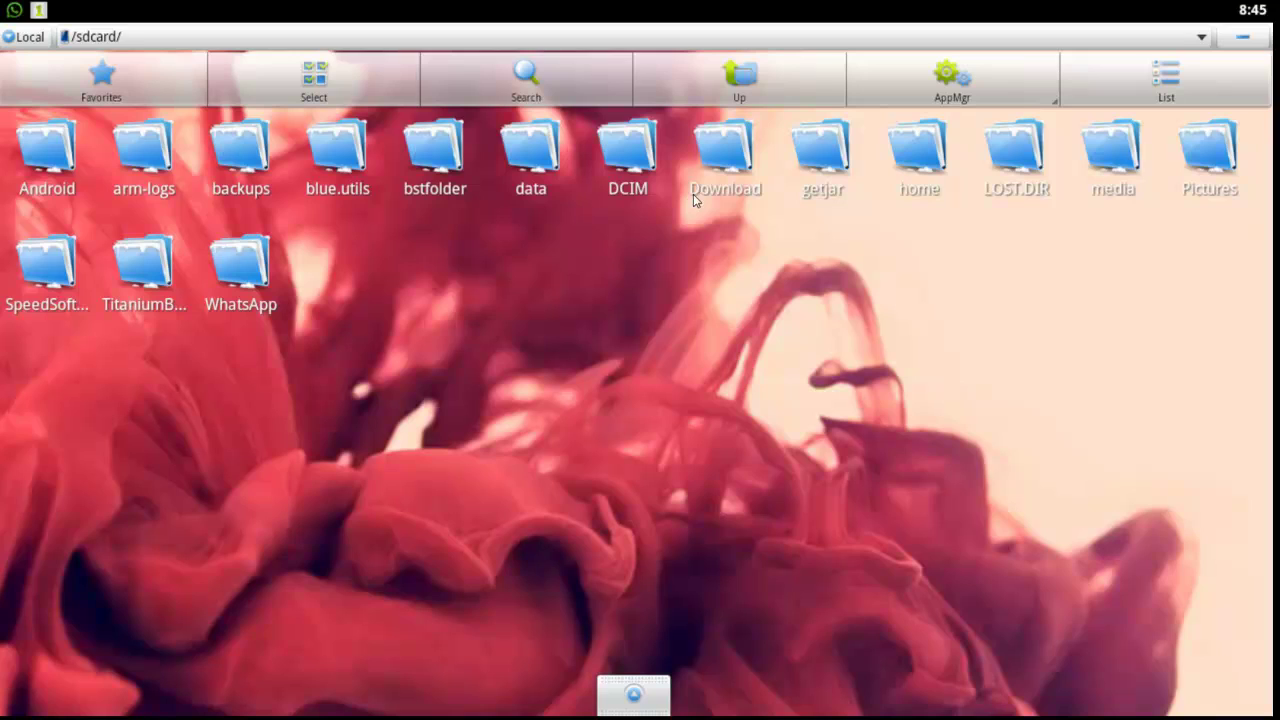
left_click(433, 160)
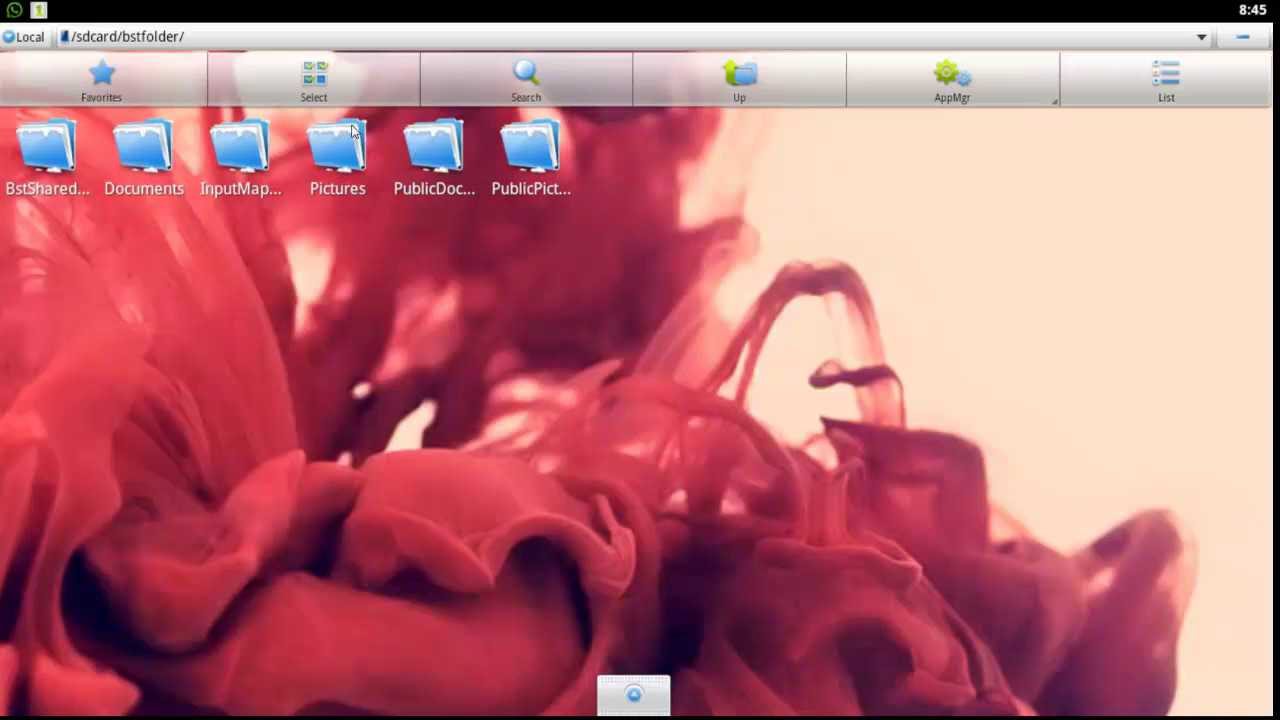
left_click(335, 164)
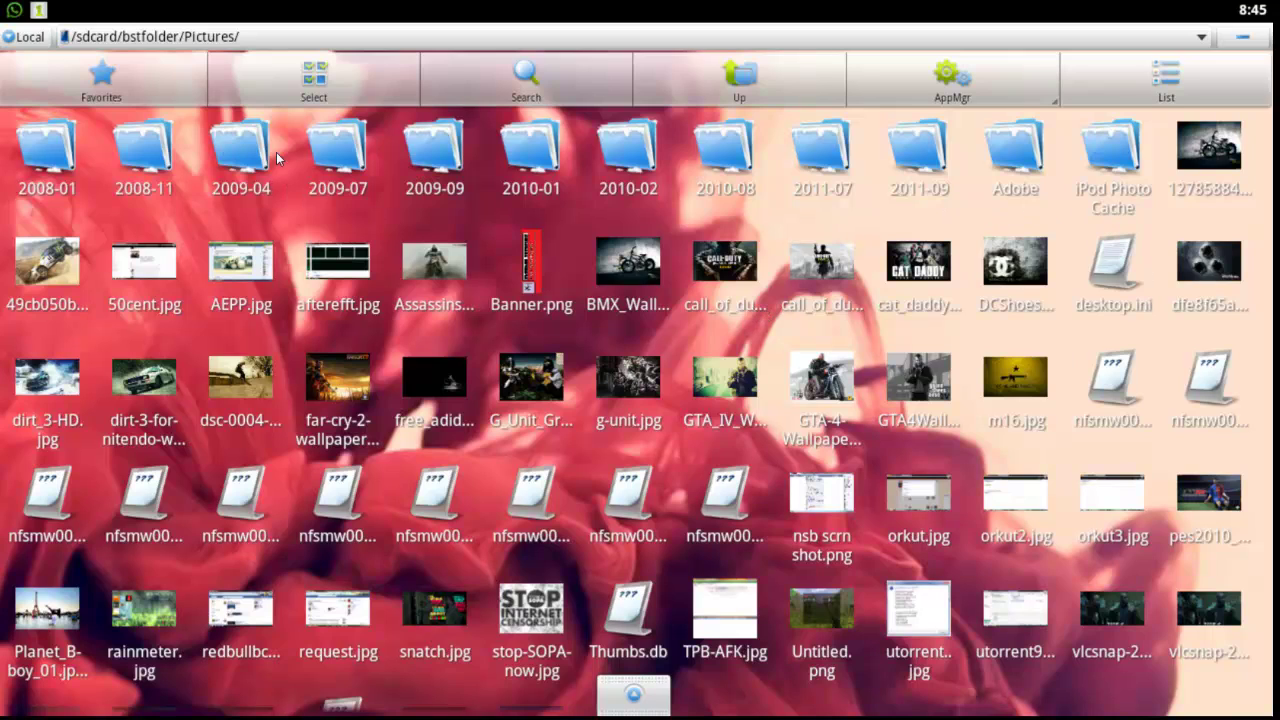
Step: Multi-select thirteen wallpaper images, including the BMX, Call of Duty, Dirt 3, m16.jpg and pes2010 pictures, and copy them
left_click(318, 82)
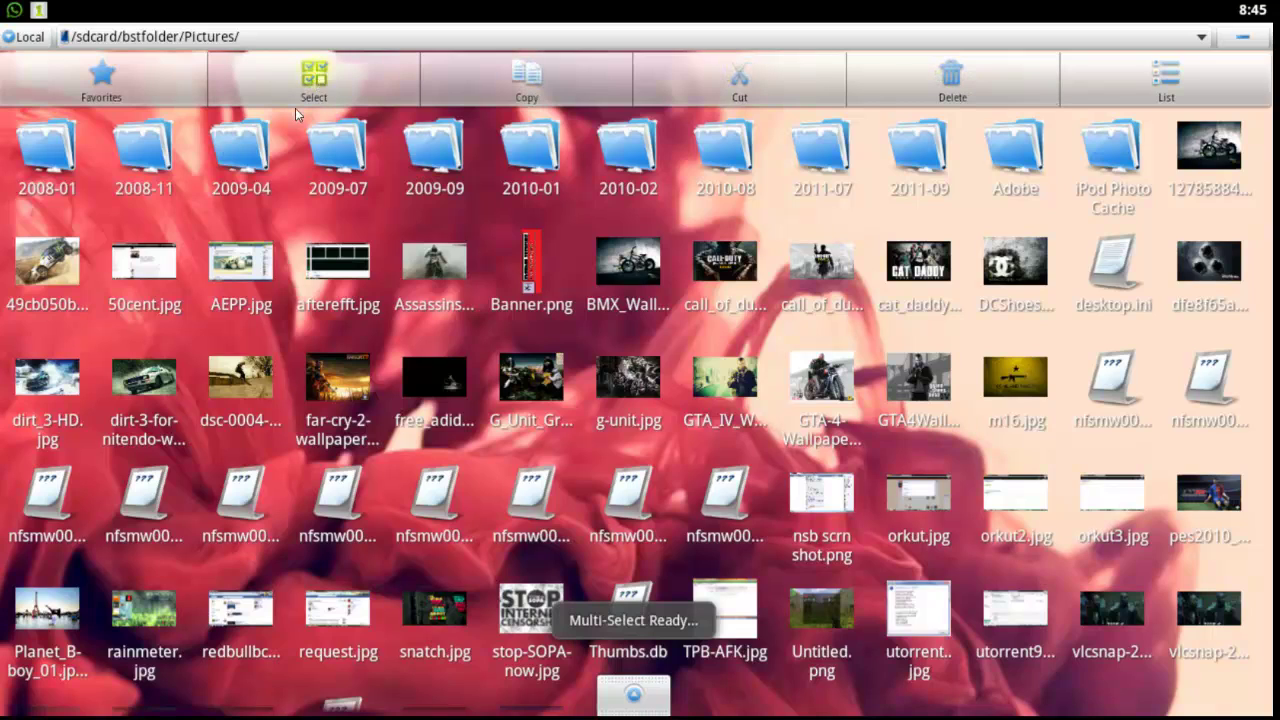
left_click(97, 257)
left_click(431, 273)
left_click(615, 270)
left_click(718, 280)
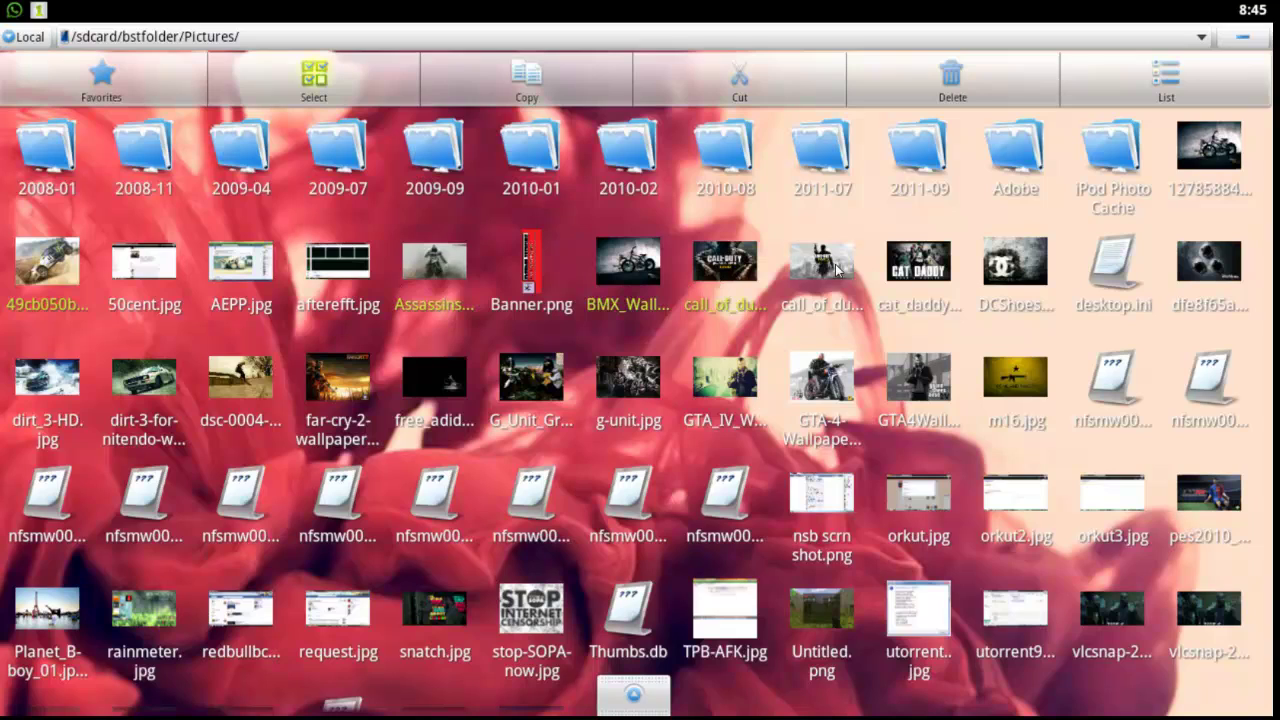
left_click(838, 271)
left_click(935, 275)
left_click(1022, 362)
left_click(1016, 268)
left_click(1197, 183)
left_click(1195, 280)
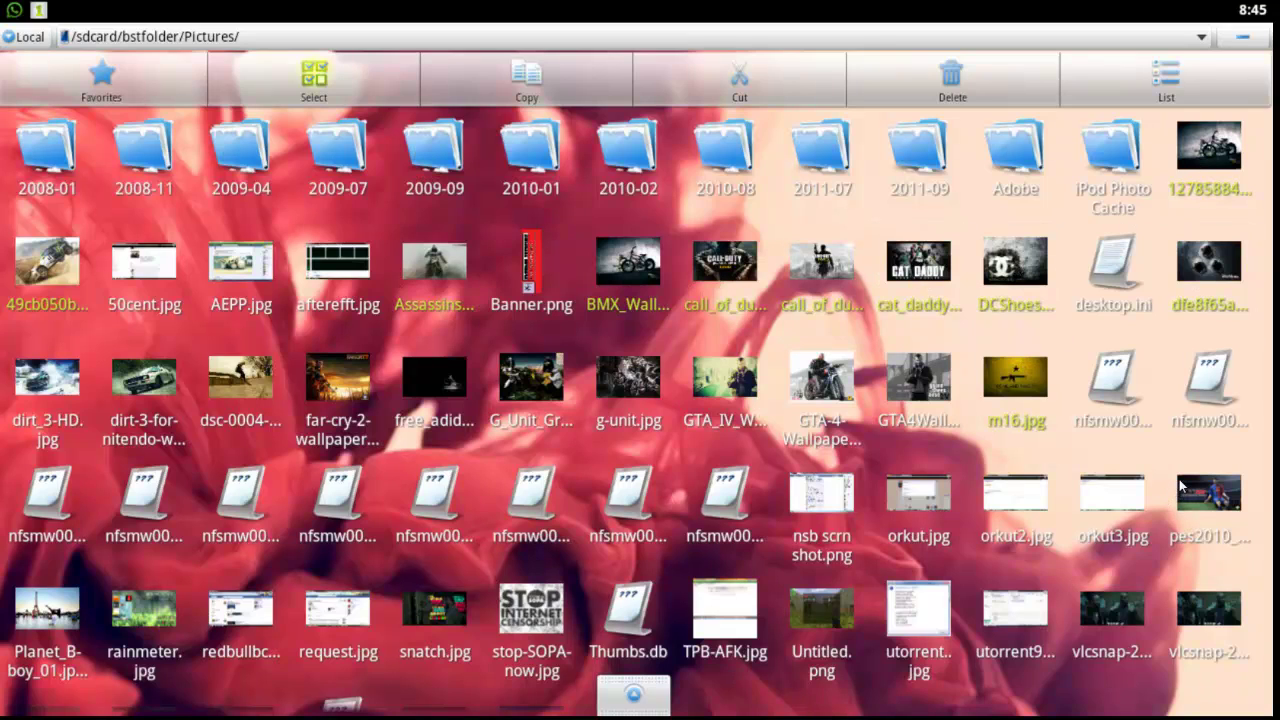
left_click(1177, 483)
left_click(165, 393)
left_click(56, 396)
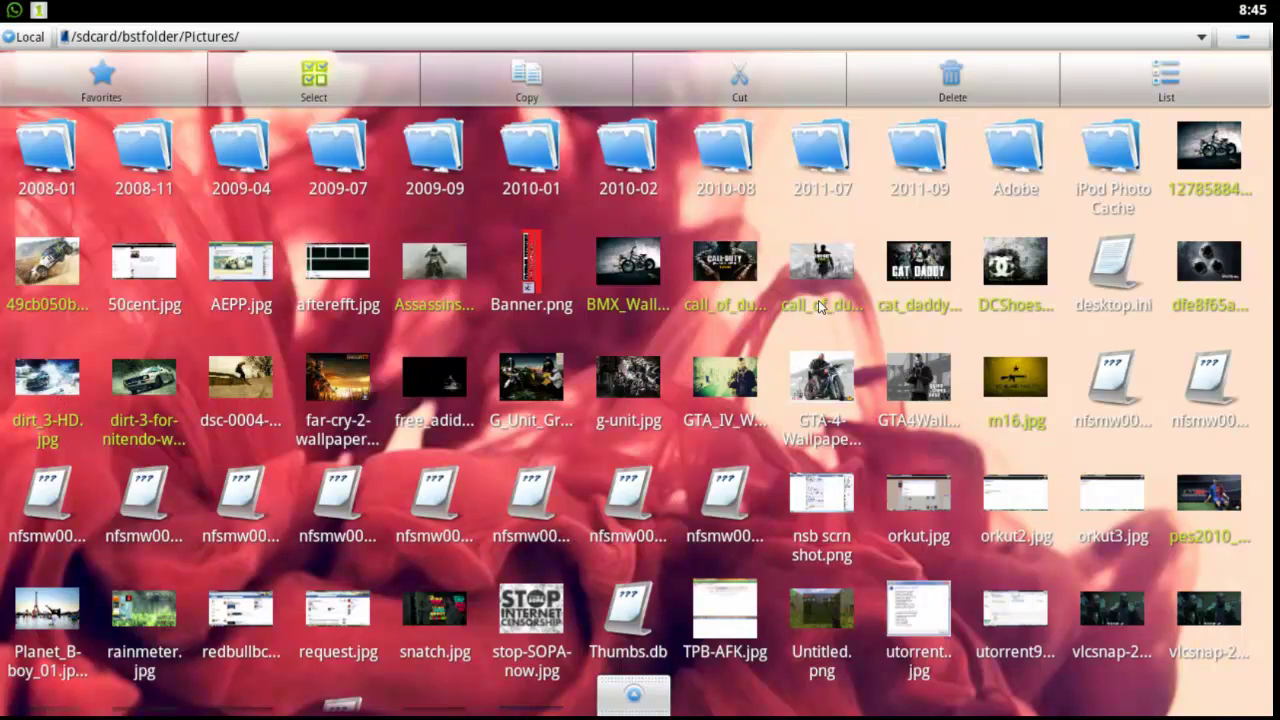
left_click(522, 86)
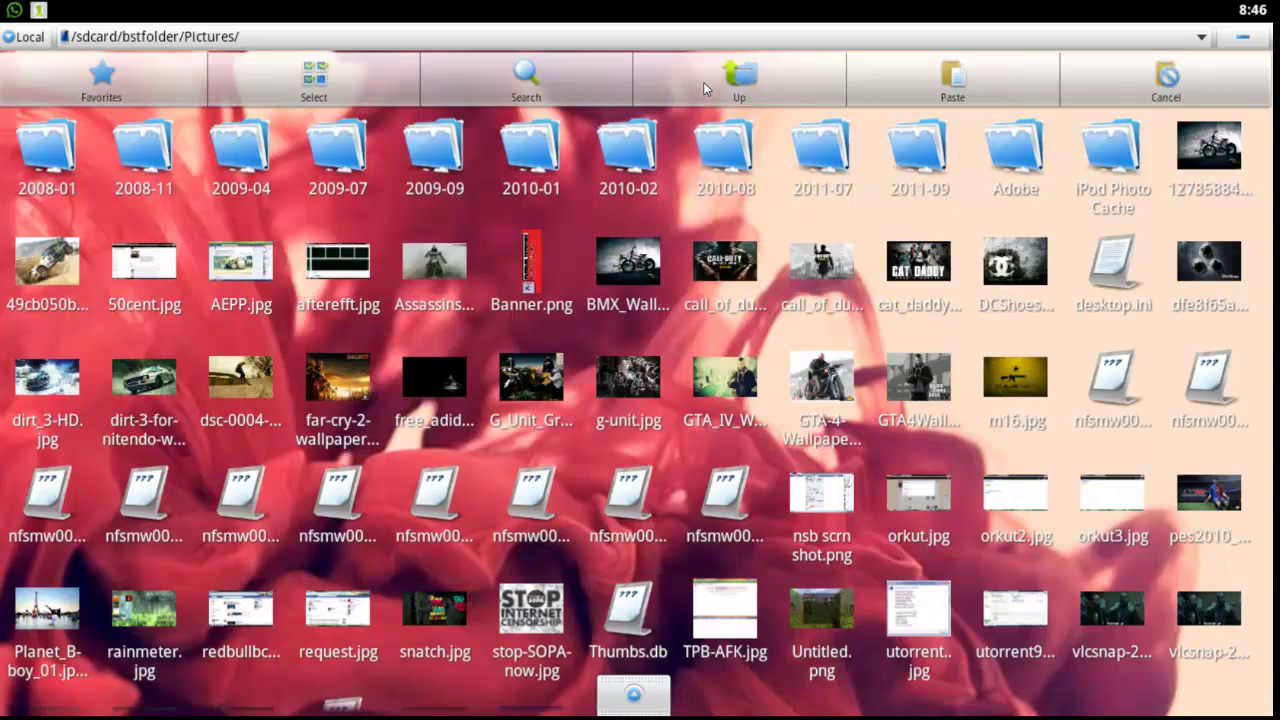
Step: Paste the copied images into the folder /sdcard/DCIM
left_click(738, 82)
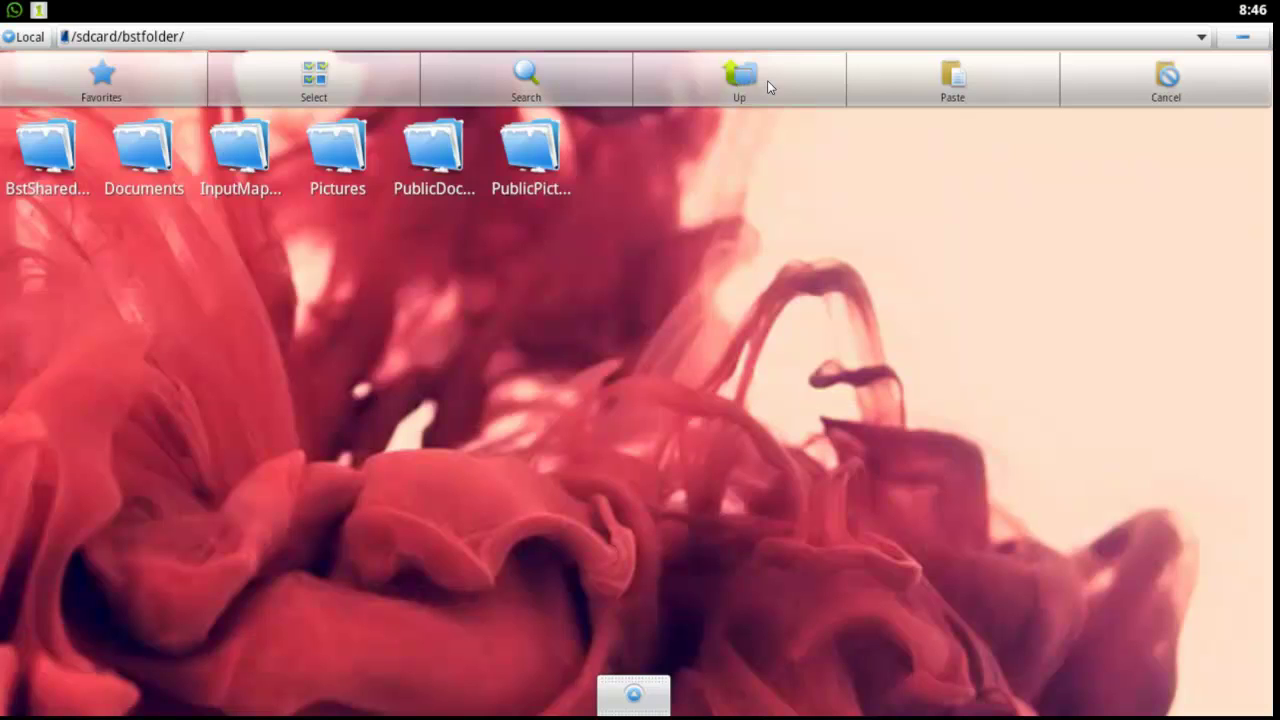
left_click(737, 86)
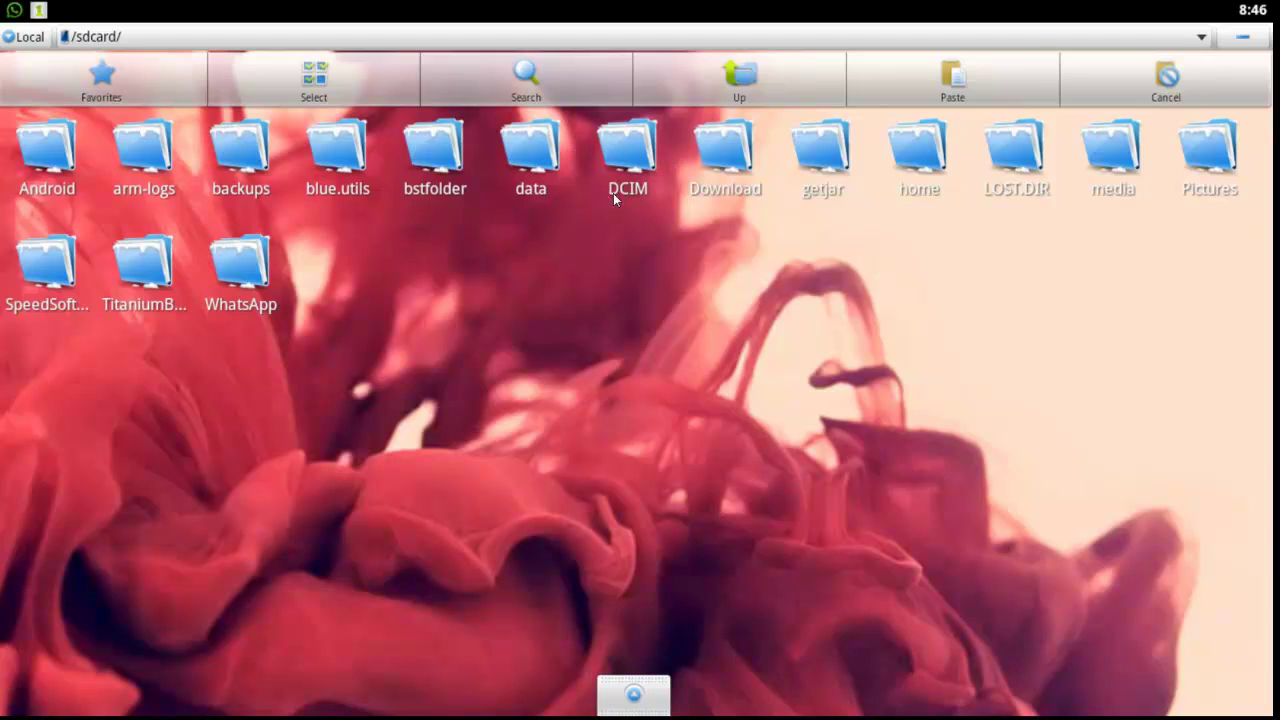
left_click(629, 156)
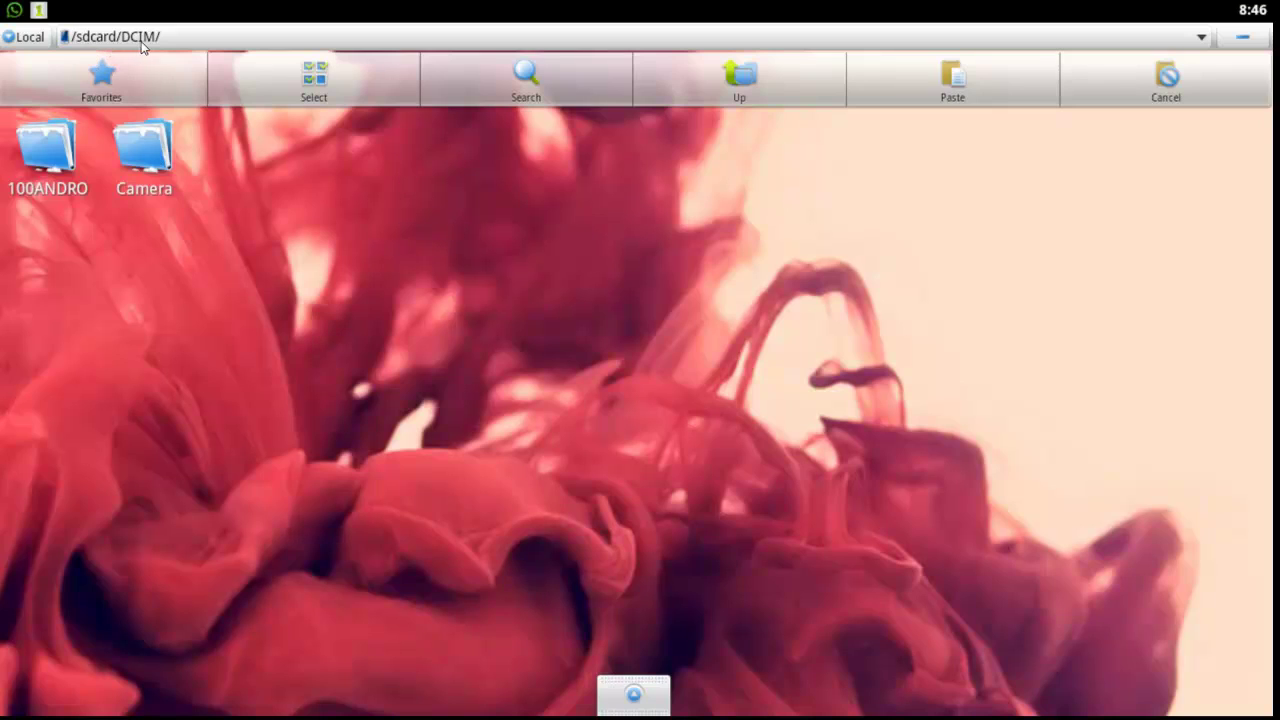
left_click(914, 86)
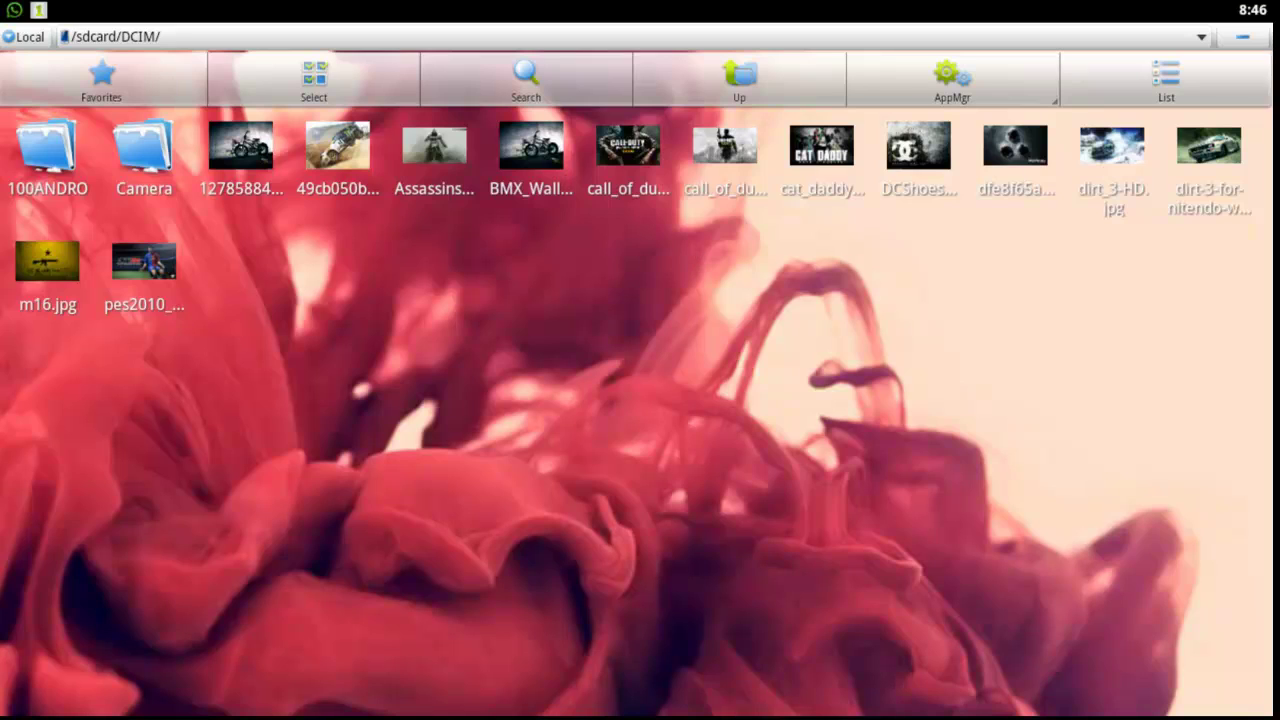
Step: Return to the system apps and look through the DCIM album in the Gallery
key("Home")
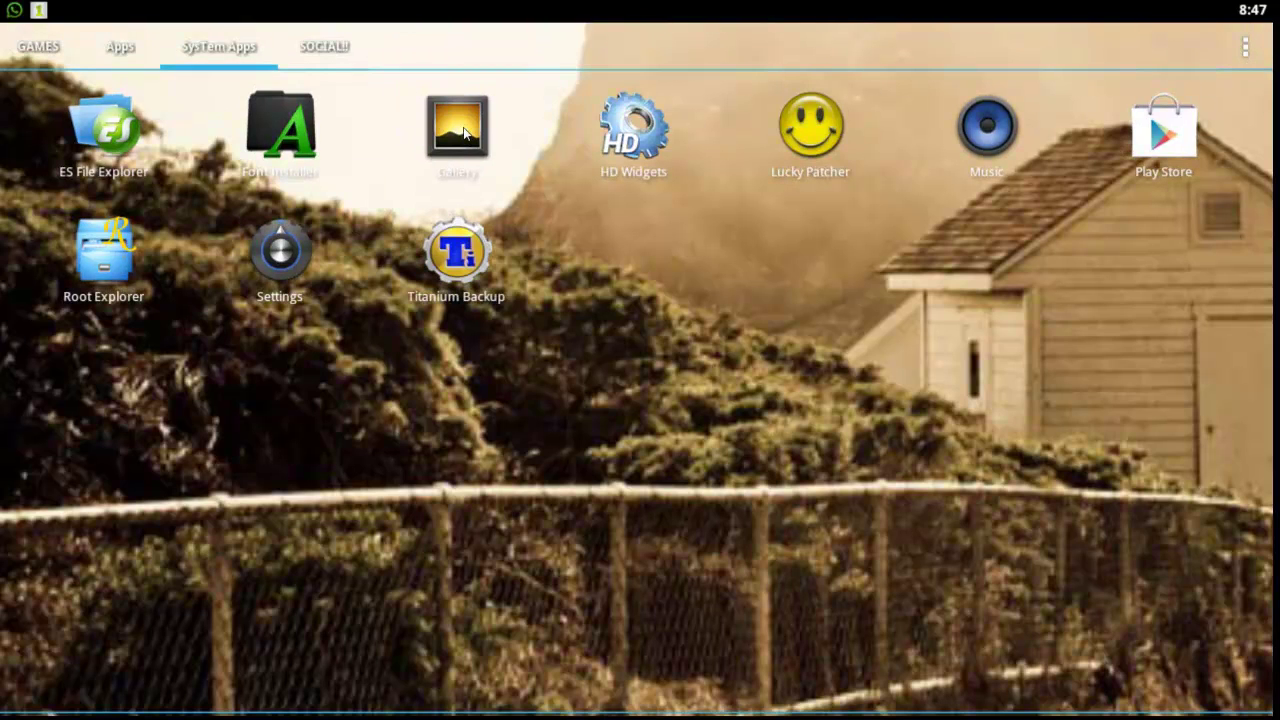
left_click(464, 134)
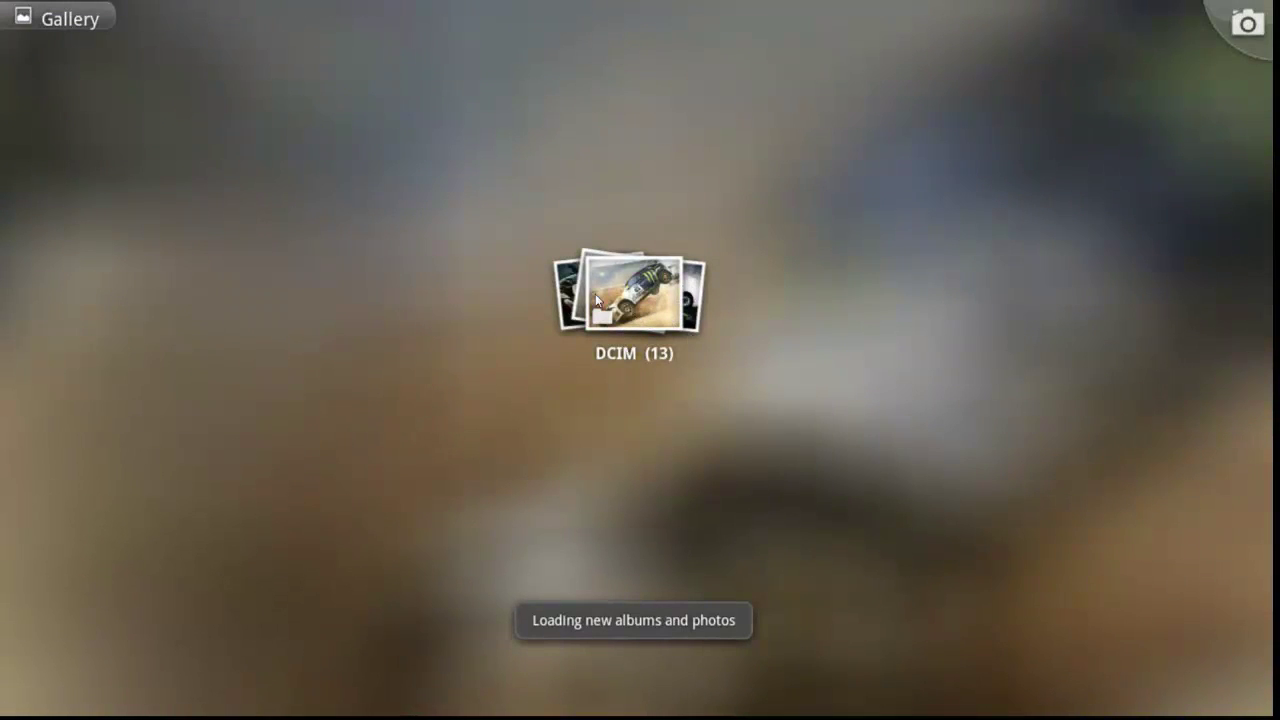
left_click(651, 313)
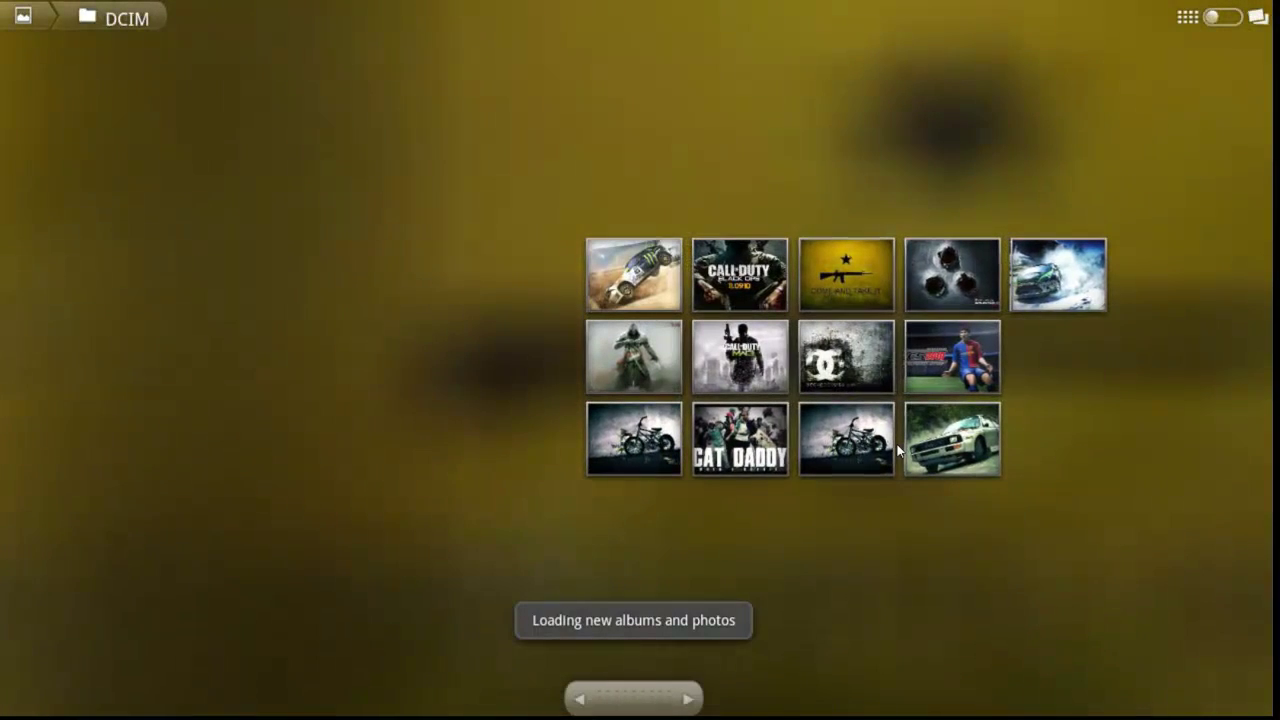
left_click_drag(1011, 490, 671, 432)
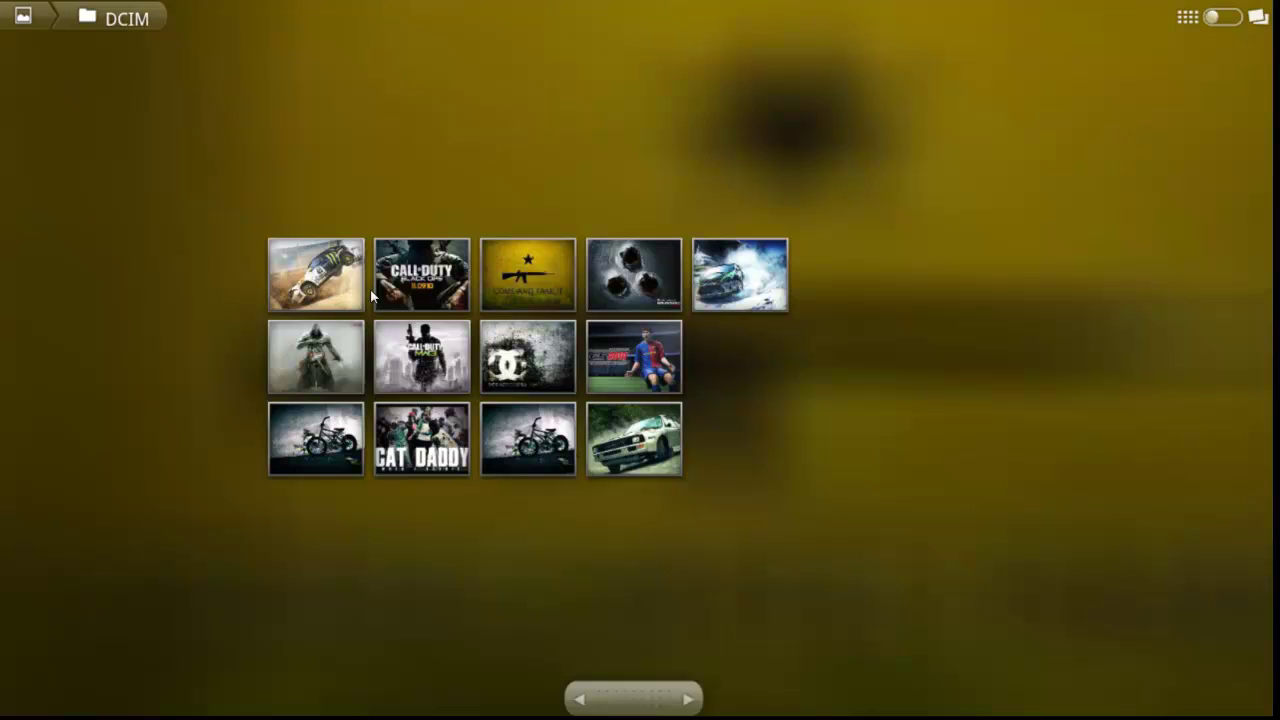
Step: Set the snowy Dirt 3 rally car picture as the wallpaper with an enlarged crop area, and return to the home screen
left_click(741, 280)
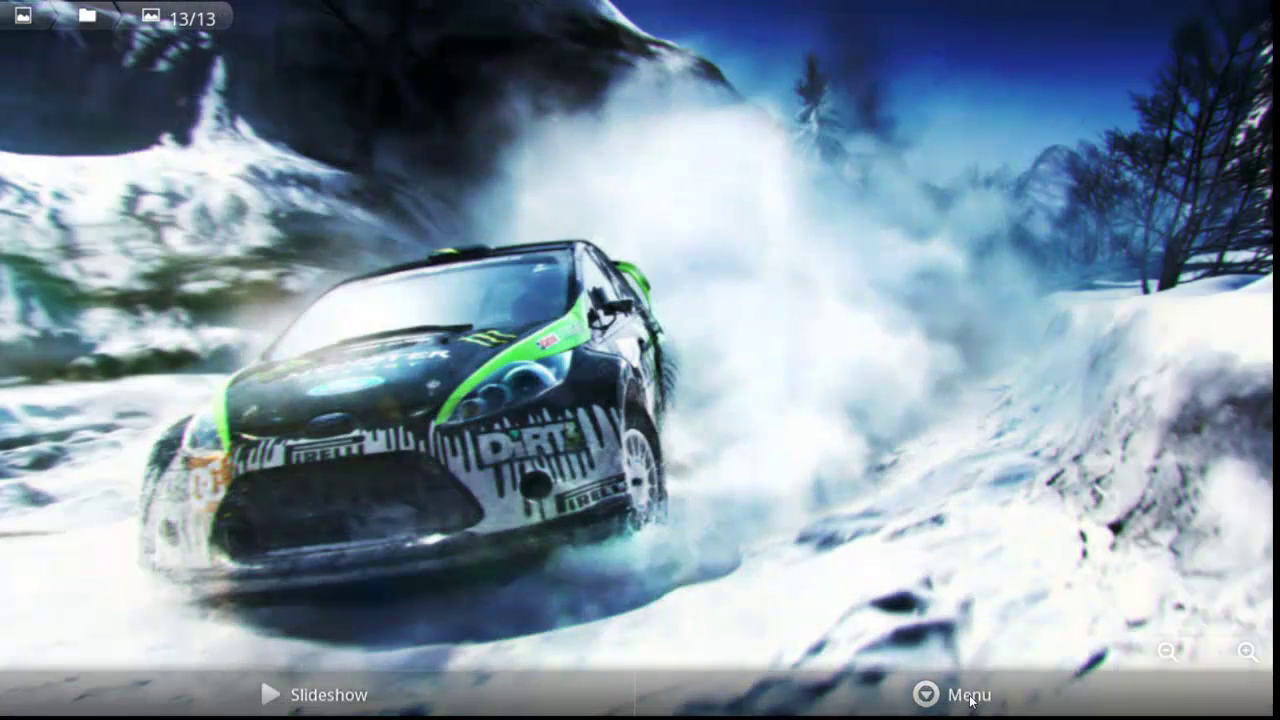
left_click(970, 697)
left_click(1050, 697)
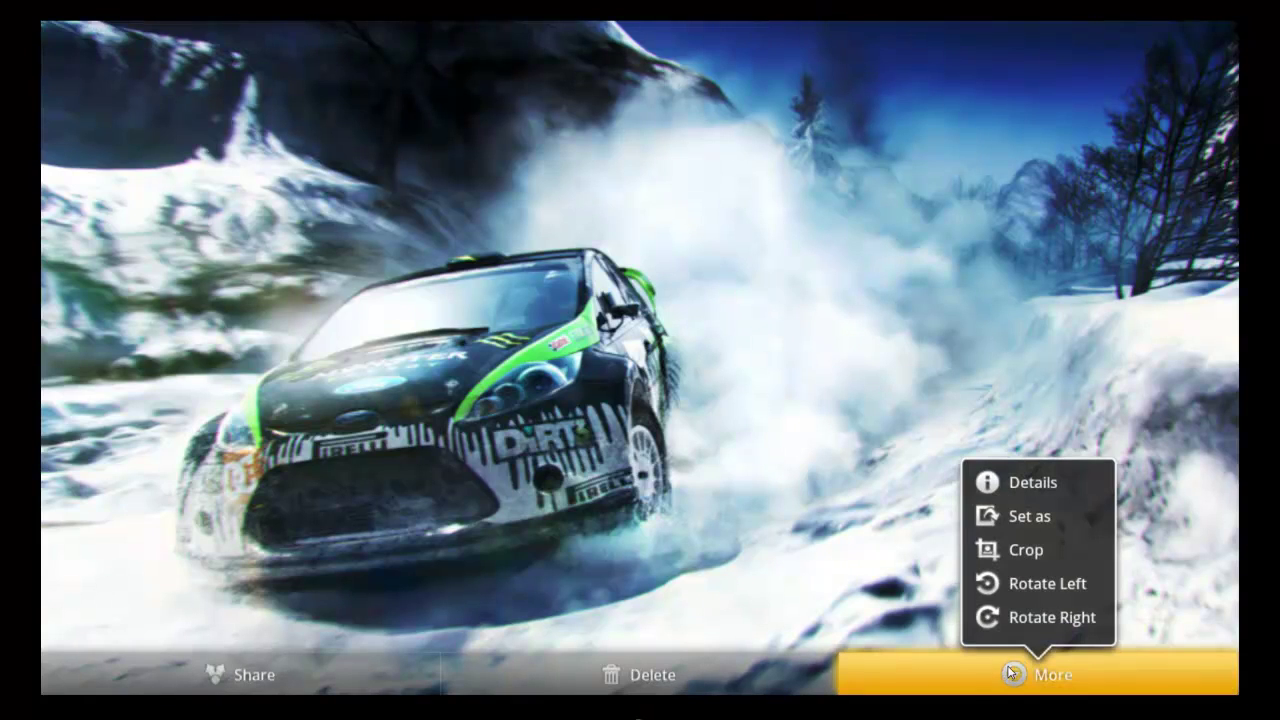
left_click(1026, 517)
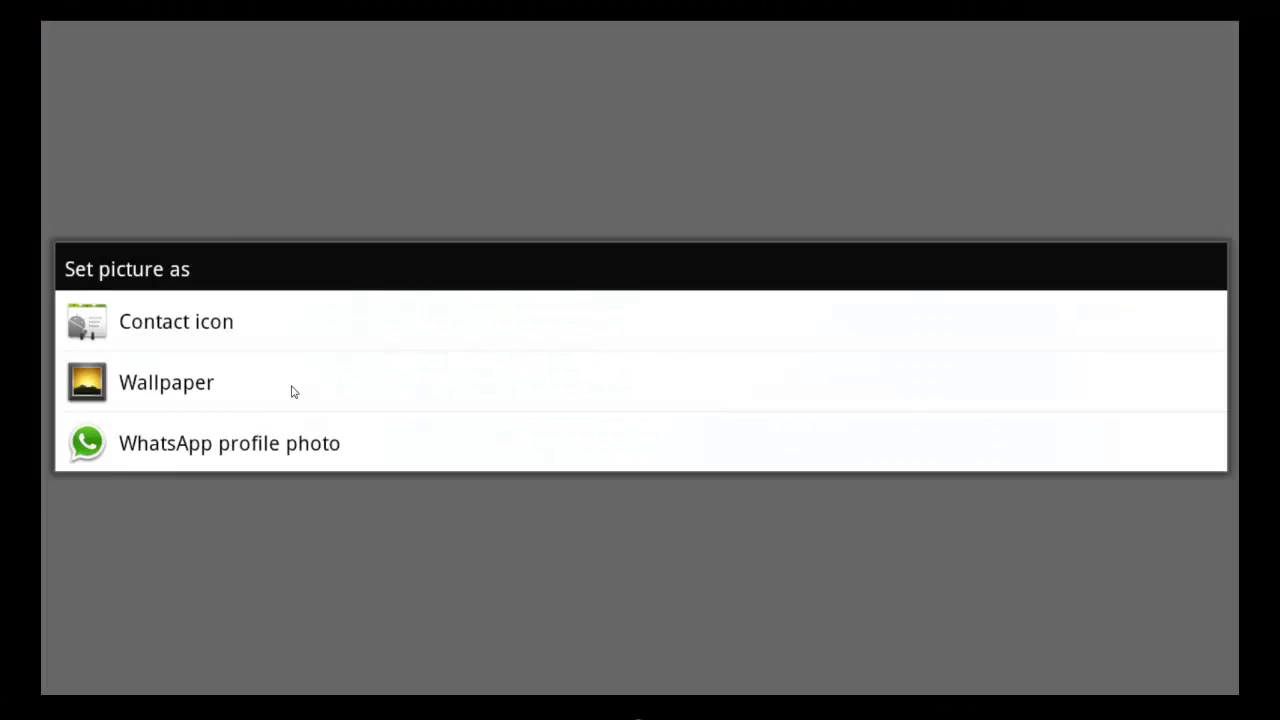
left_click(325, 390)
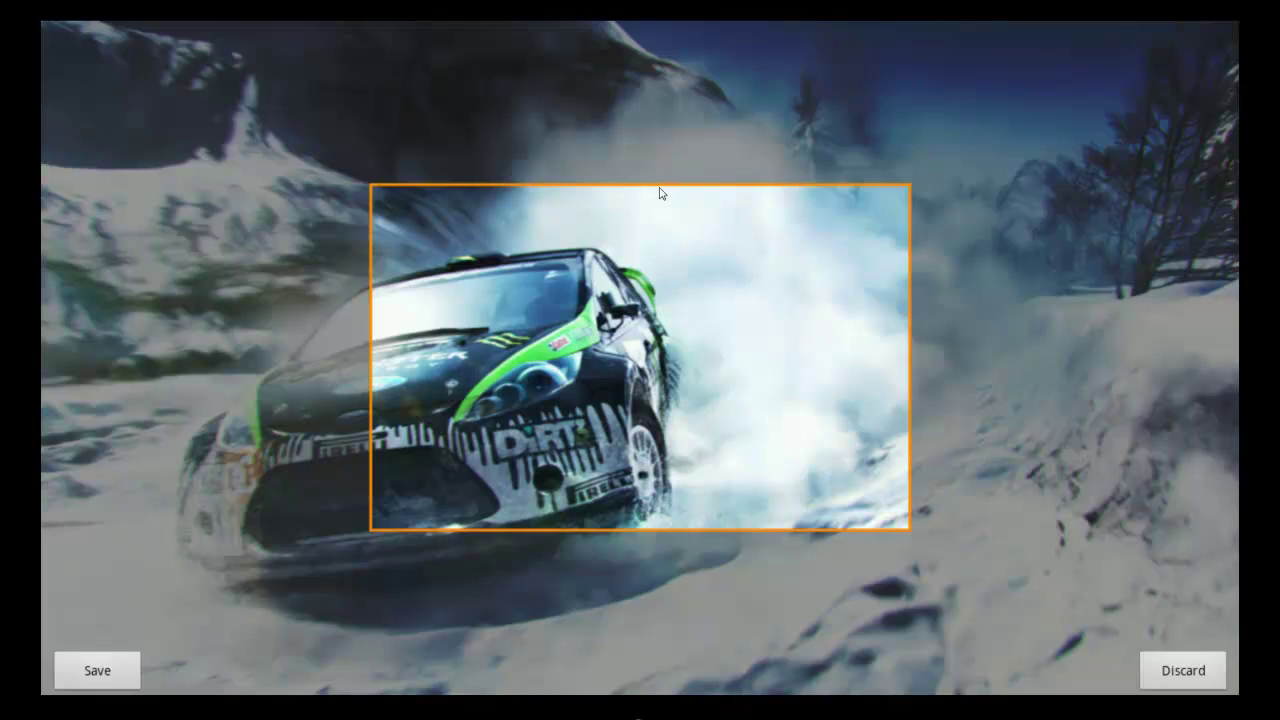
left_click_drag(660, 189, 703, 6)
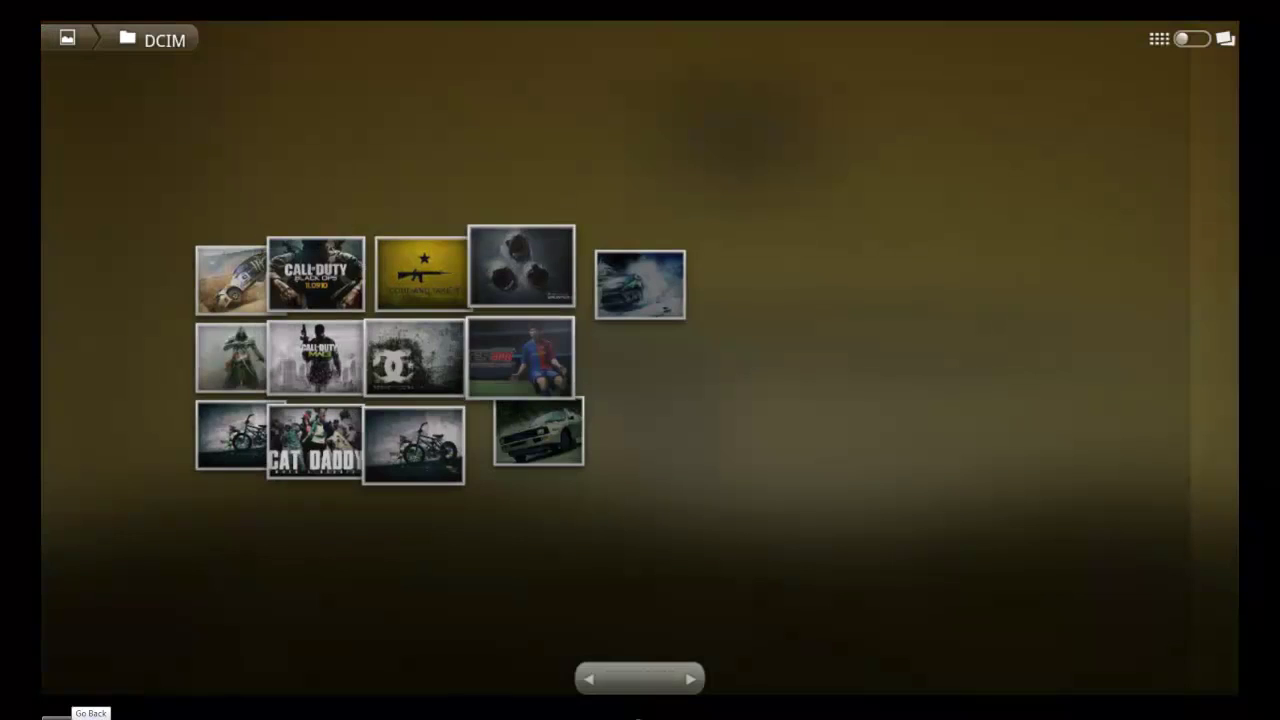
left_click(62, 715)
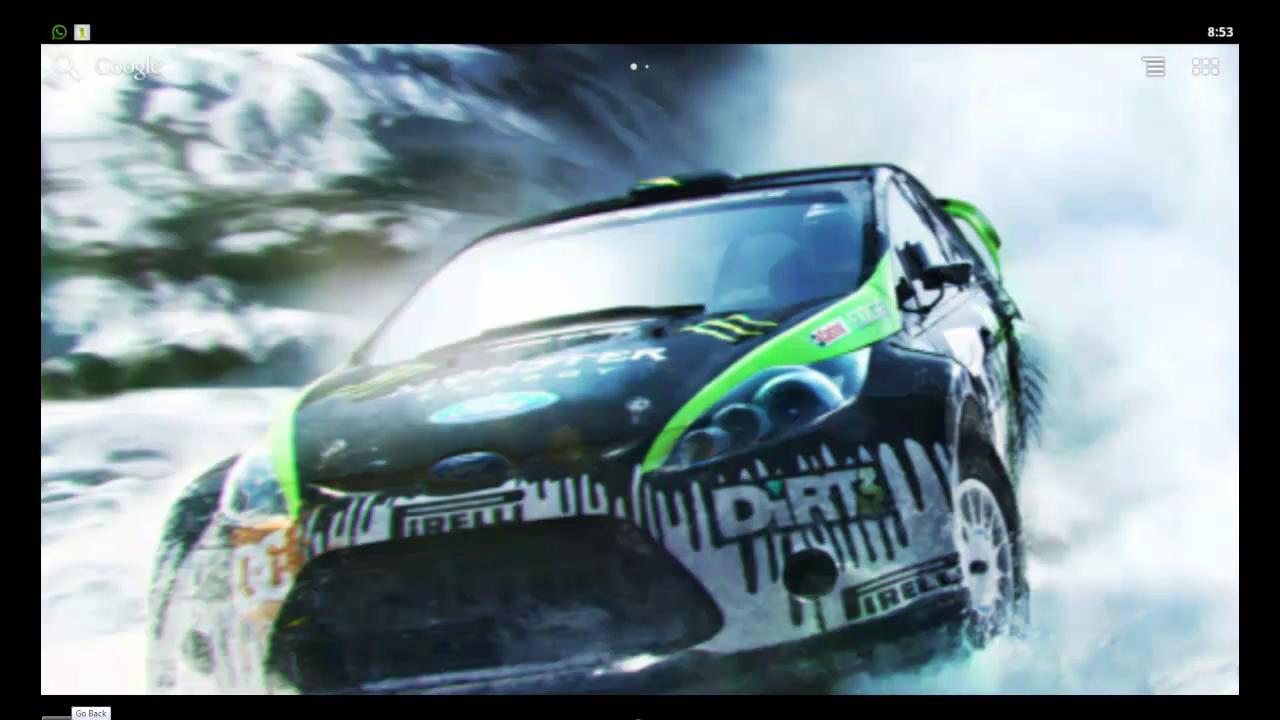
Step: Look through the SOCIAL!!, Apps and GAMES groups of the app drawer against the new wallpaper
left_click(1211, 76)
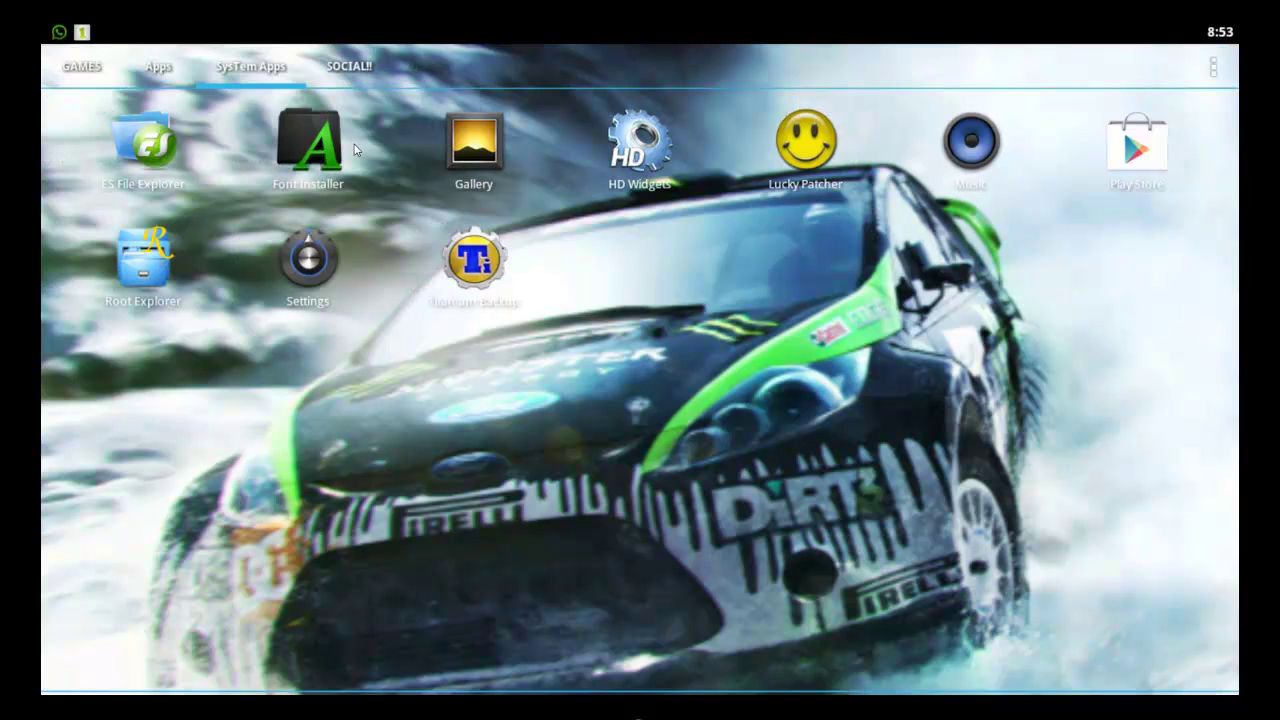
left_click(359, 79)
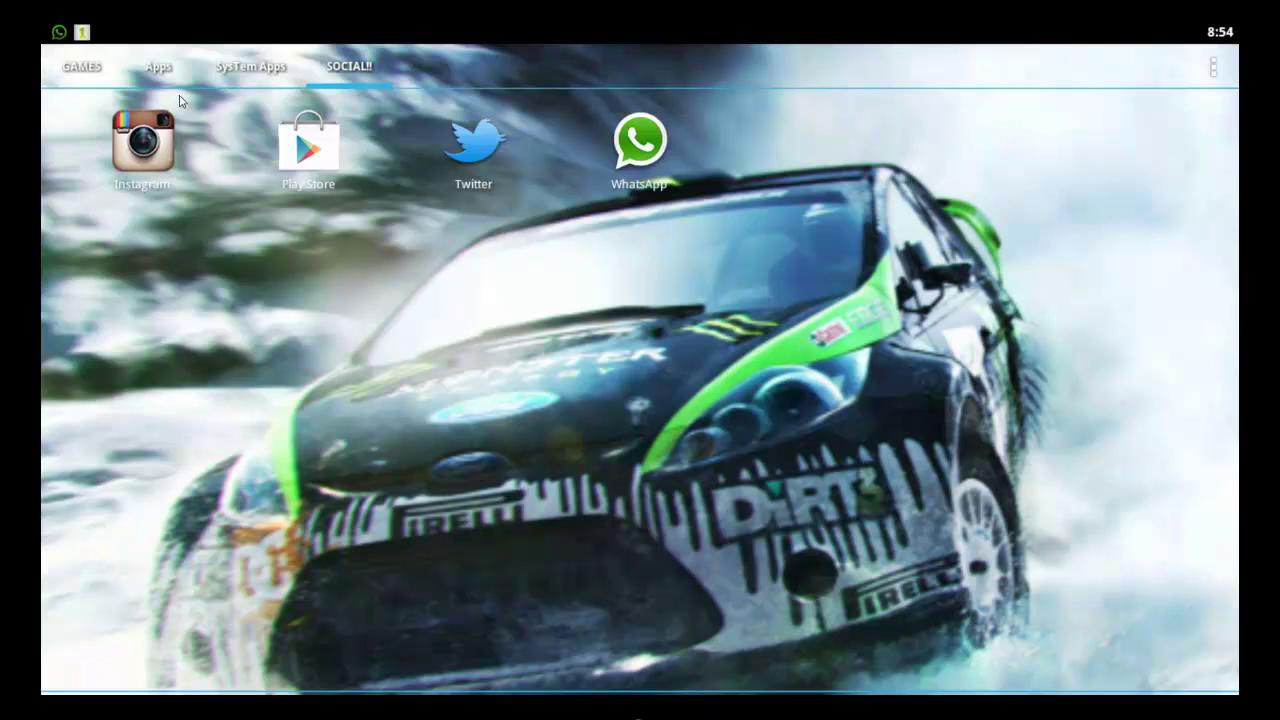
left_click(149, 75)
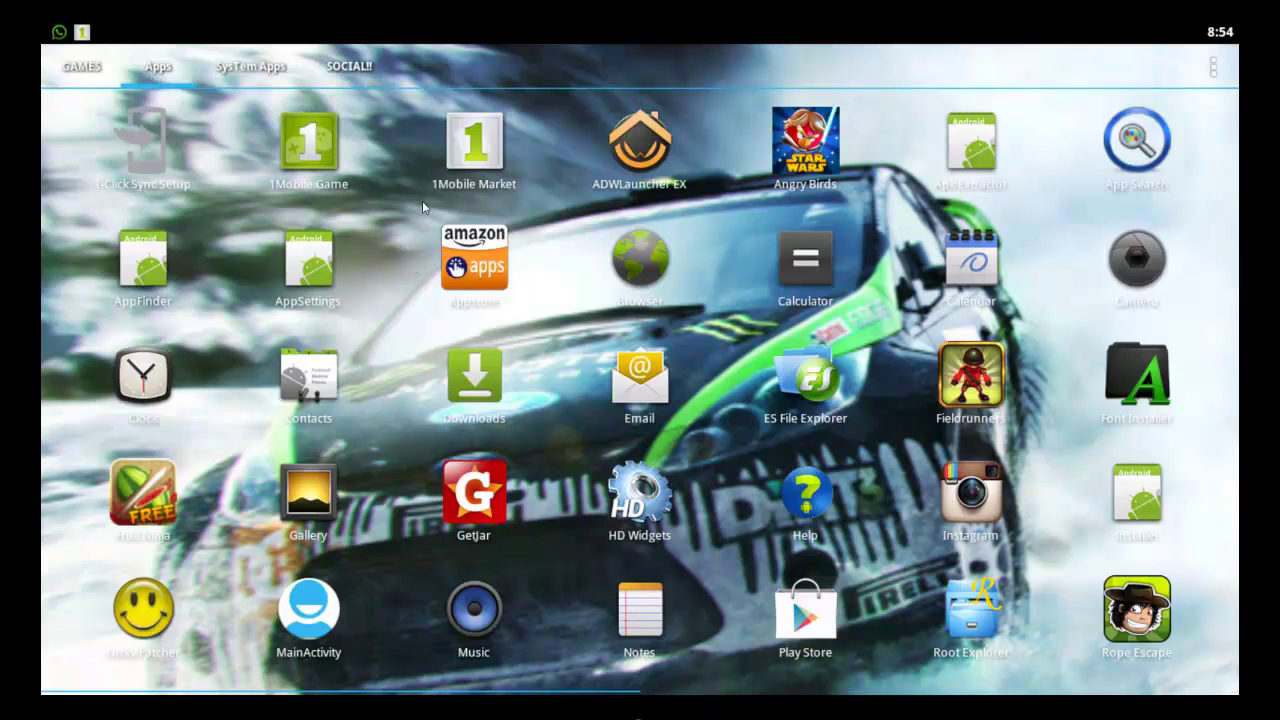
left_click(92, 74)
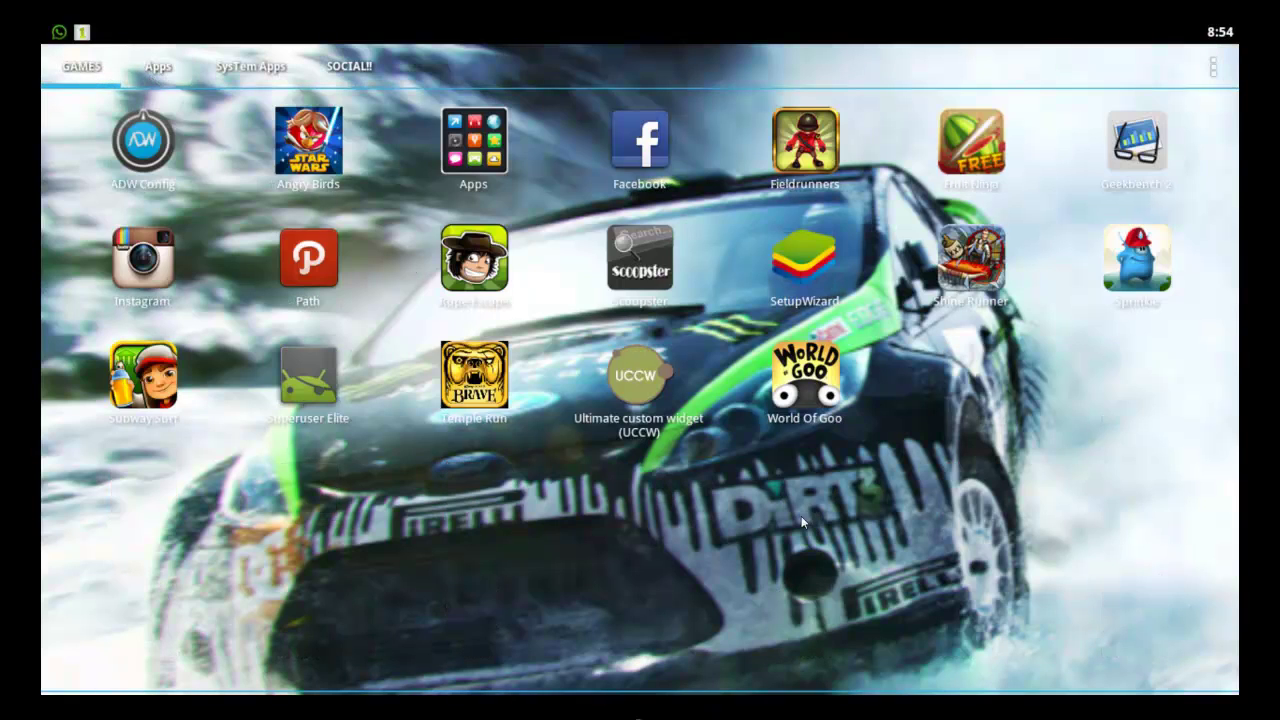